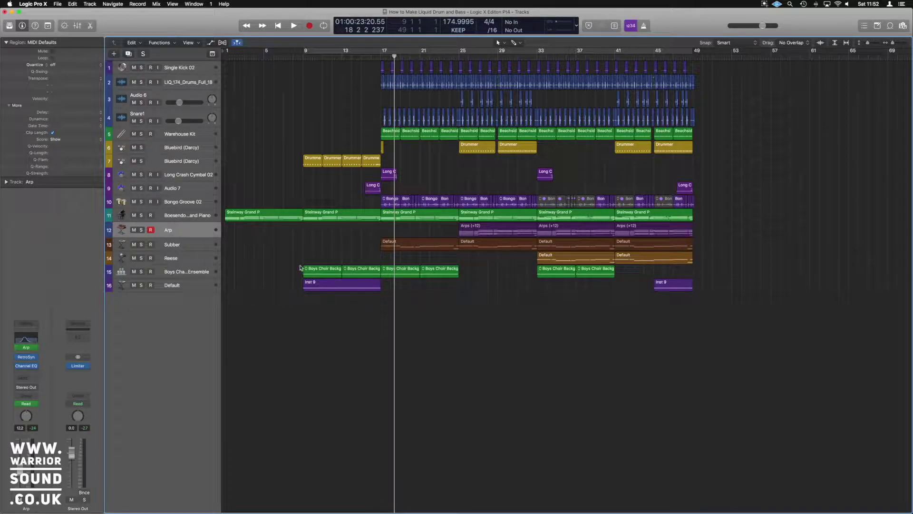
# Create the Alchemy instrument track Inst 10 and move its plug-in window down
pyautogui.click(113, 53)
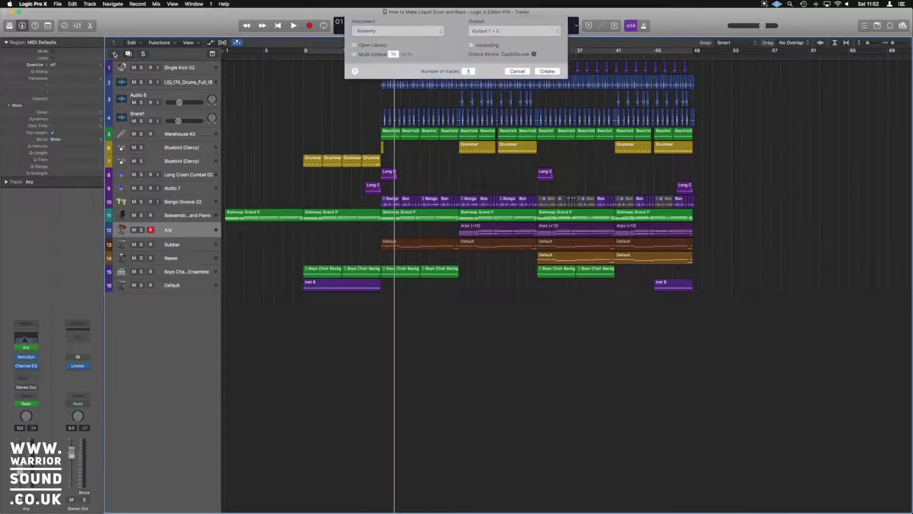
pyautogui.click(548, 125)
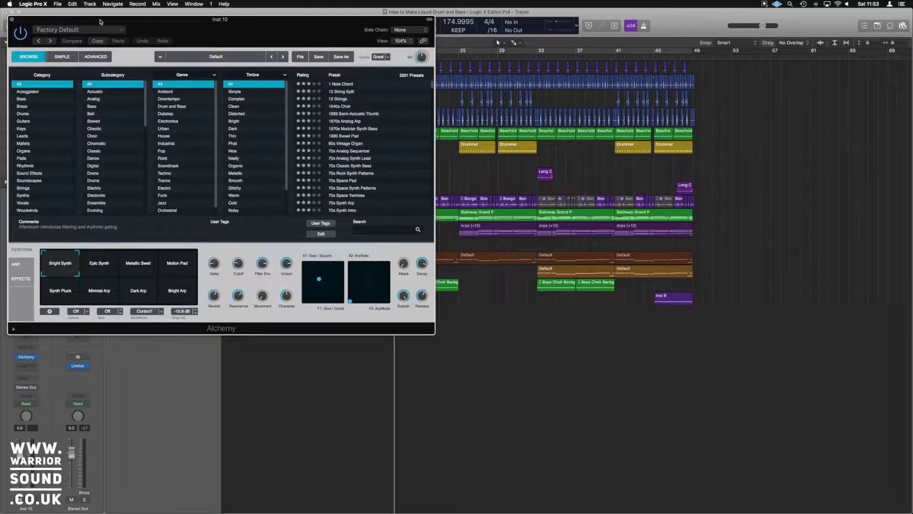
pyautogui.moveTo(100, 22); pyautogui.dragTo(265, 284)
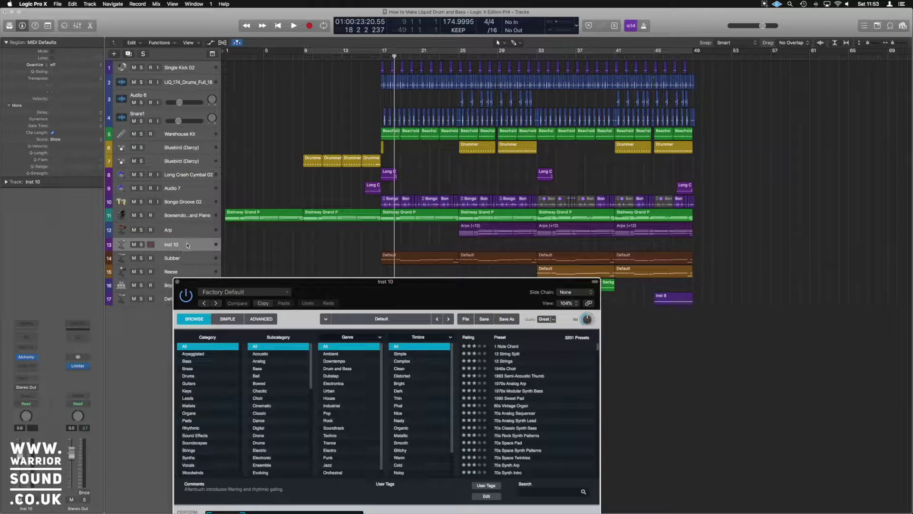
# Move Inst 10 up under the drum break, then solo and audition the drums and Single Kick 02
pyautogui.moveTo(187, 246); pyautogui.dragTo(196, 97)
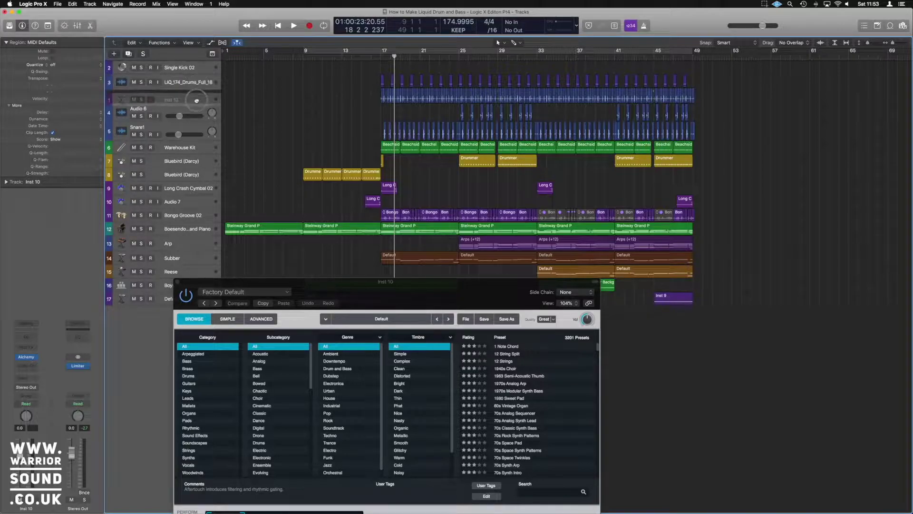
pyautogui.press('super+Right')
pyautogui.press('super+Right')
pyautogui.press('super+Right')
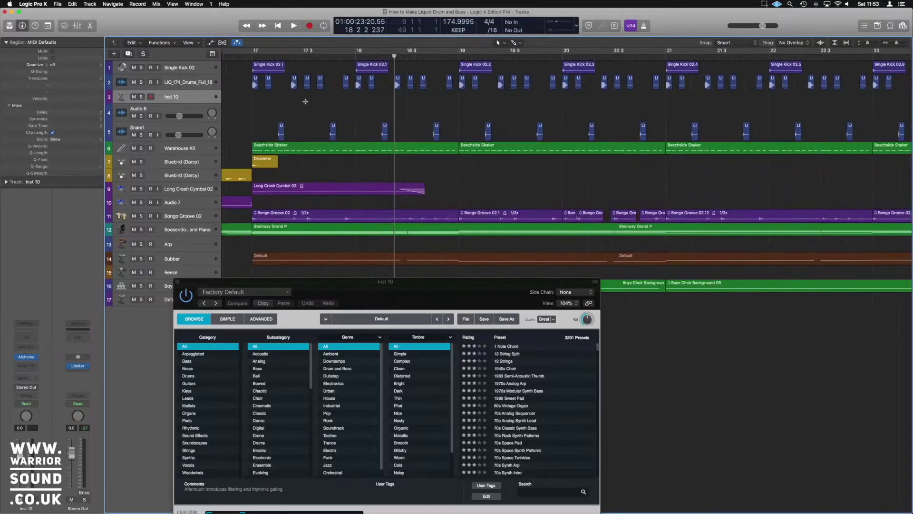
pyautogui.click(142, 83)
pyautogui.press('space')
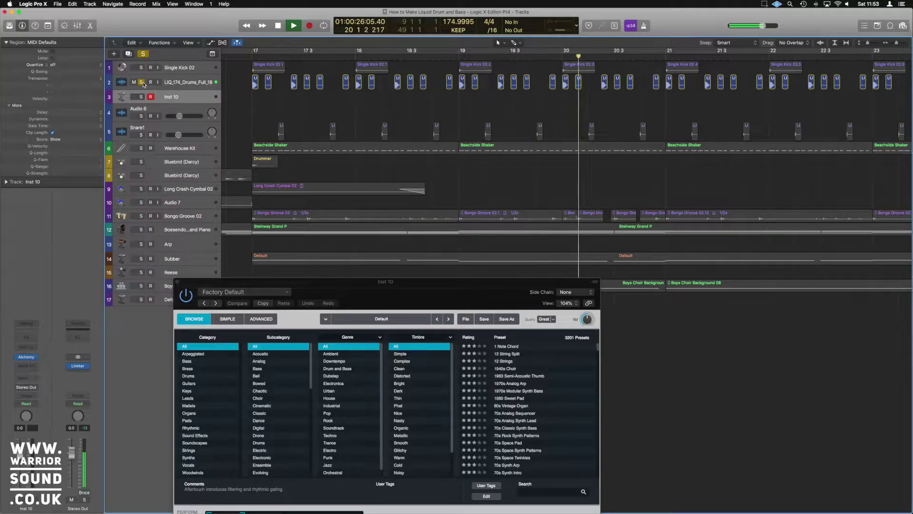
pyautogui.press('space')
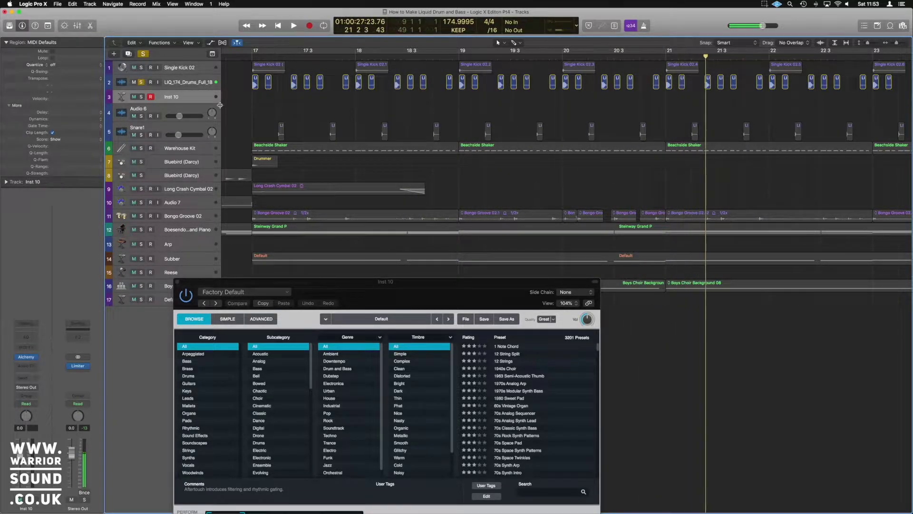
pyautogui.click(140, 68)
pyautogui.press('space')
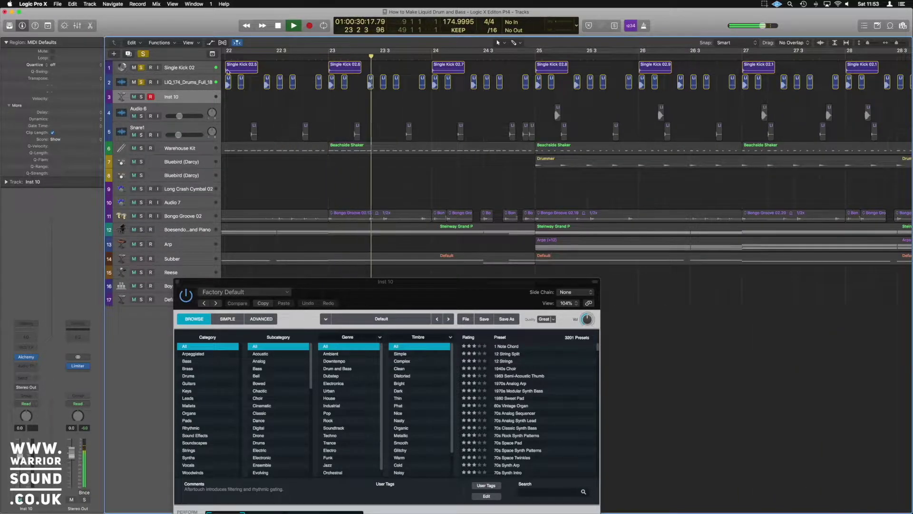
pyautogui.press('space')
# Unsolo Single Kick 02, audition the drum break alone, and cycle bars 17–18
pyautogui.keyDown('ctrl'); pyautogui.keyDown('alt'); pyautogui.click(304, 85); pyautogui.keyUp('alt'); pyautogui.keyUp('ctrl')
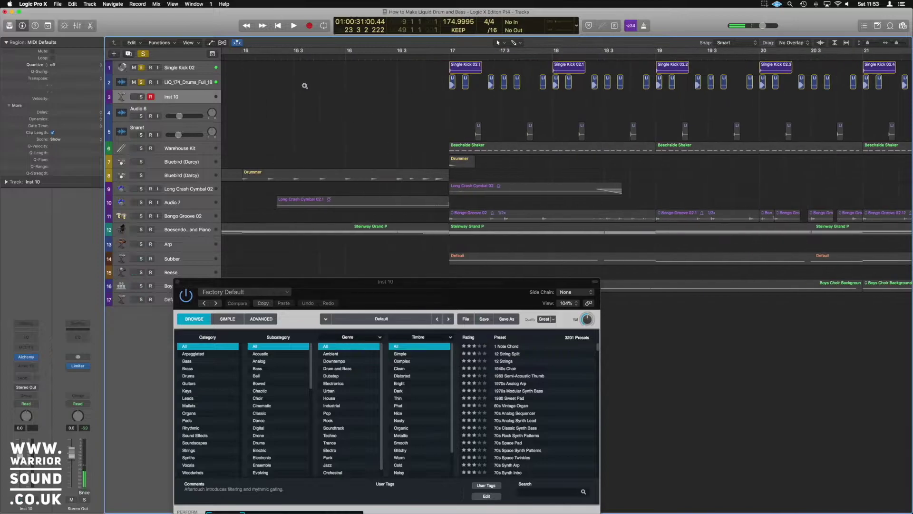
pyautogui.keyDown('ctrl'); pyautogui.keyDown('alt'); pyautogui.click(284, 81); pyautogui.keyUp('alt'); pyautogui.keyUp('ctrl')
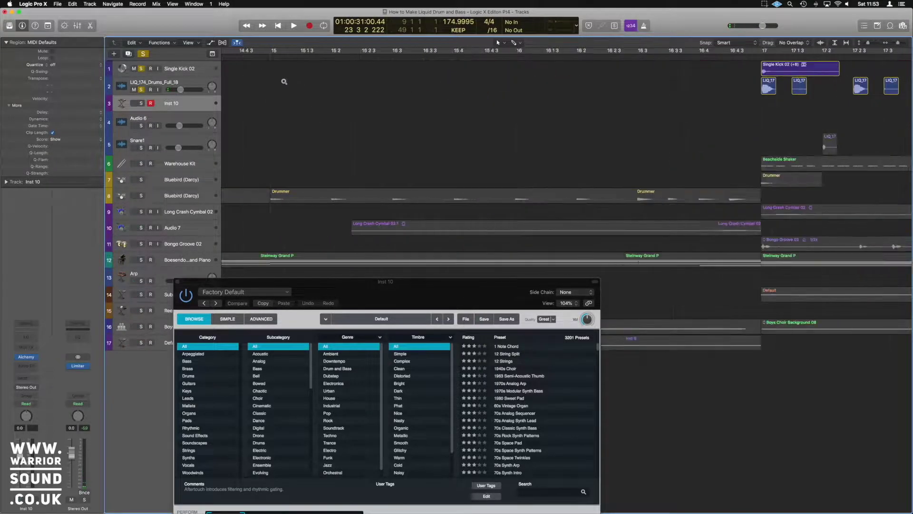
pyautogui.click(159, 86)
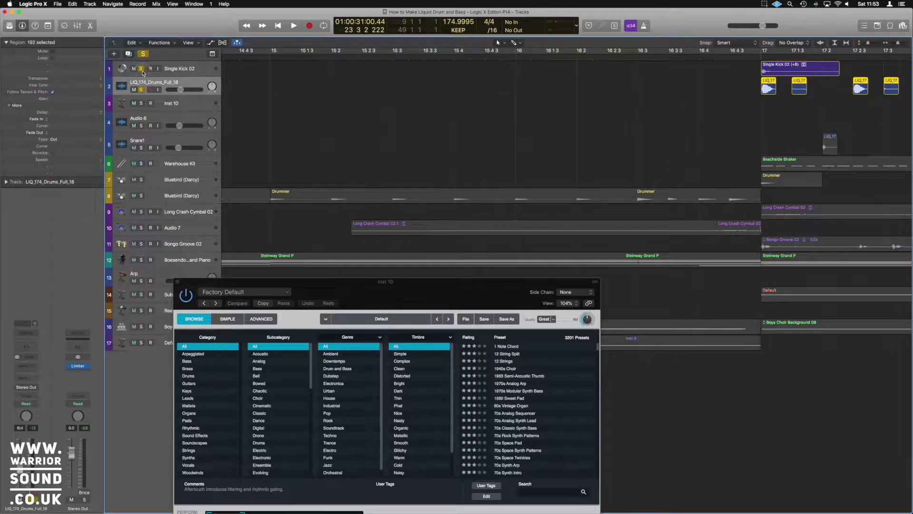
pyautogui.click(141, 69)
pyautogui.press('space')
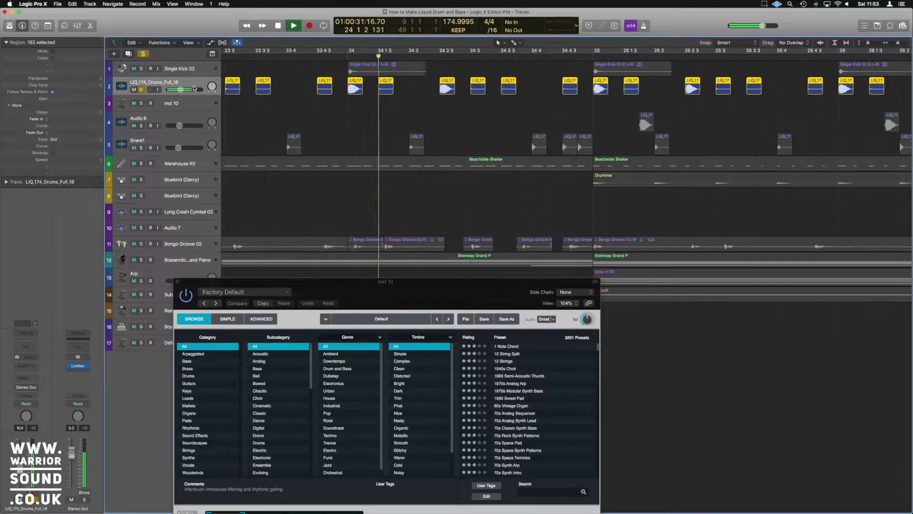
pyautogui.press('space')
pyautogui.keyDown('ctrl'); pyautogui.keyDown('alt'); pyautogui.click(400, 104); pyautogui.keyUp('alt'); pyautogui.keyUp('ctrl')
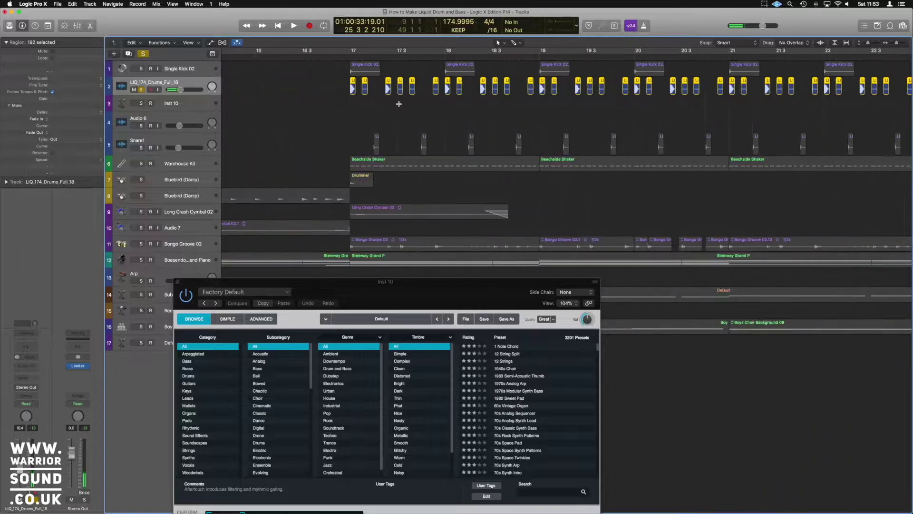
pyautogui.moveTo(411, 53); pyautogui.dragTo(503, 52)
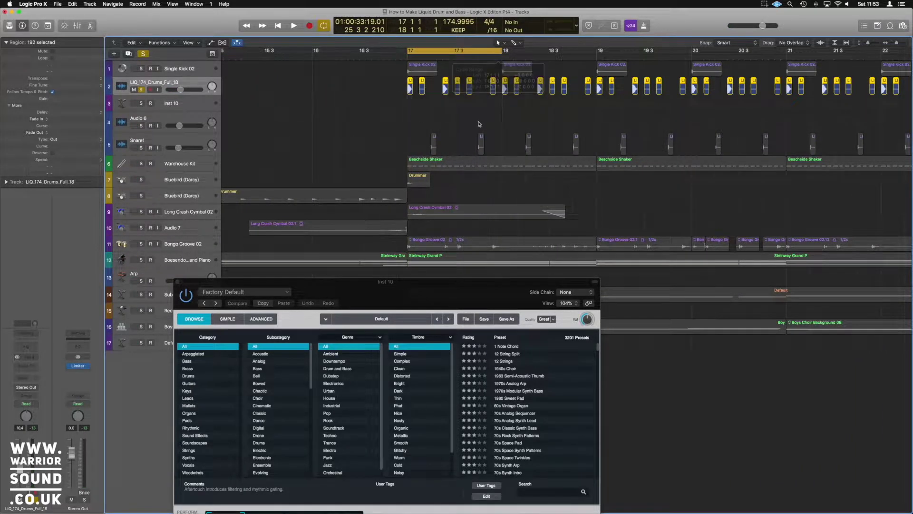
# Create an empty one-bar MIDI region on Inst 10 at bar 17 and solo the track
pyautogui.click(195, 106)
pyautogui.moveTo(407, 294); pyautogui.dragTo(632, 245)
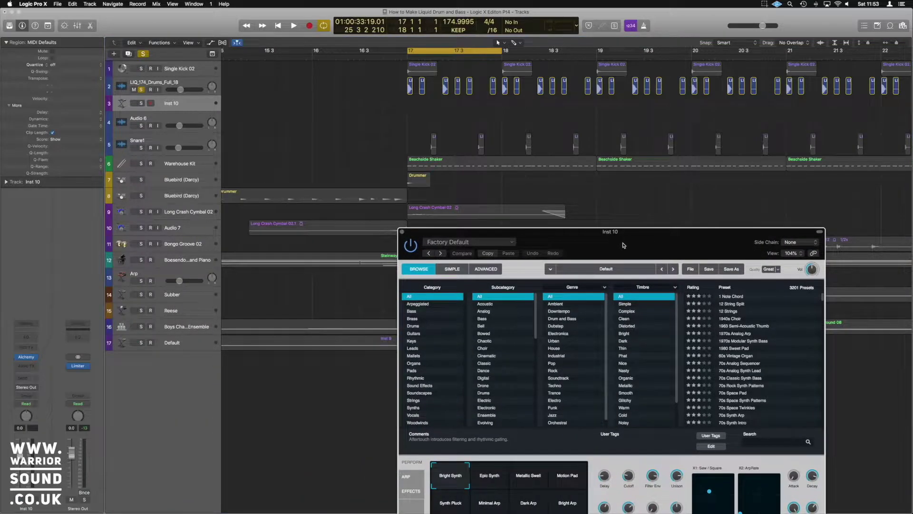
pyautogui.click(411, 101)
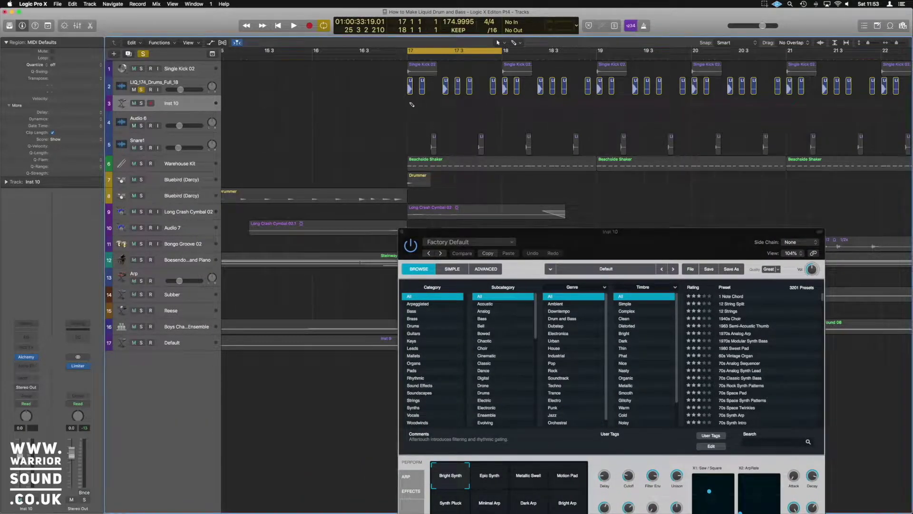
pyautogui.doubleClick(411, 102)
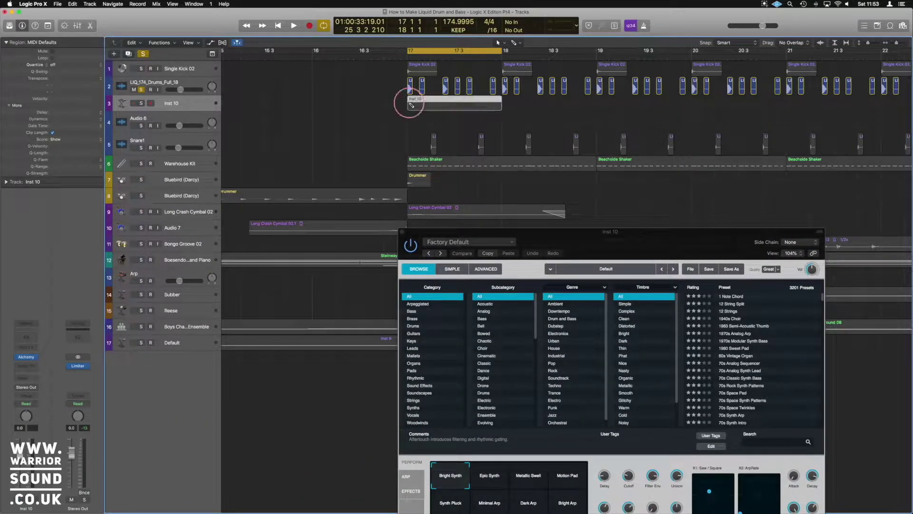
pyautogui.click(141, 103)
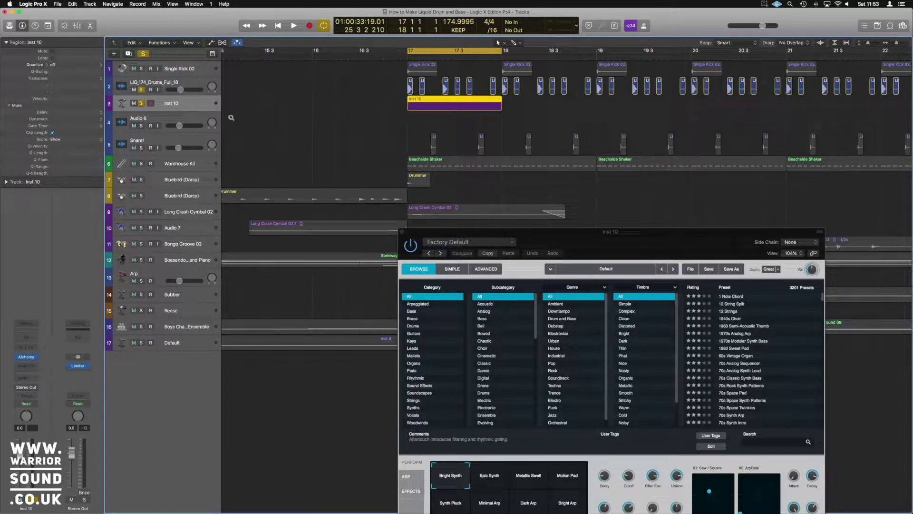
# Enlarge the track lanes, open the region in the Piano Roll, and close Alchemy
pyautogui.press('super+Down')
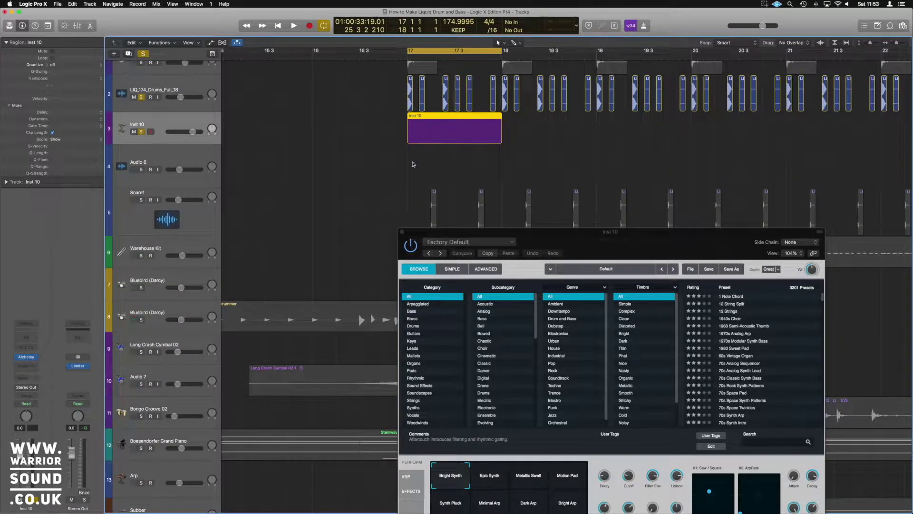
pyautogui.press('e')
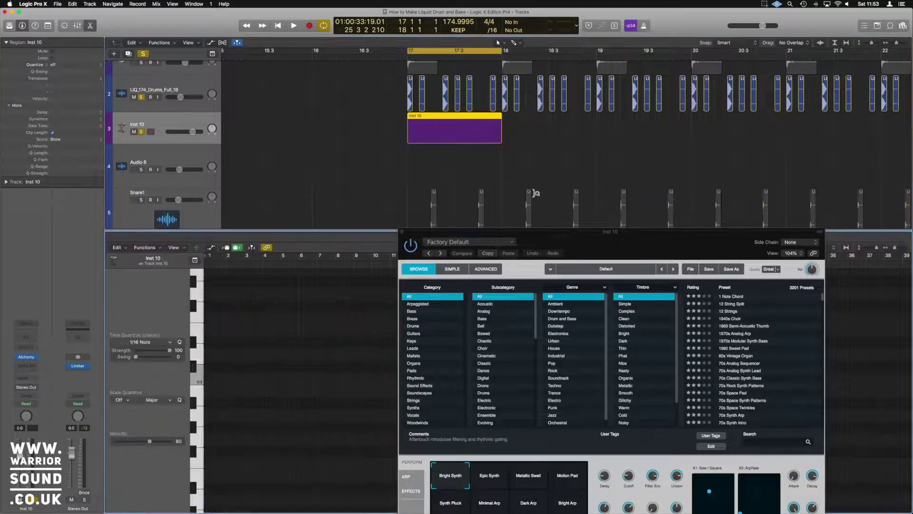
pyautogui.moveTo(491, 231); pyautogui.dragTo(584, 172)
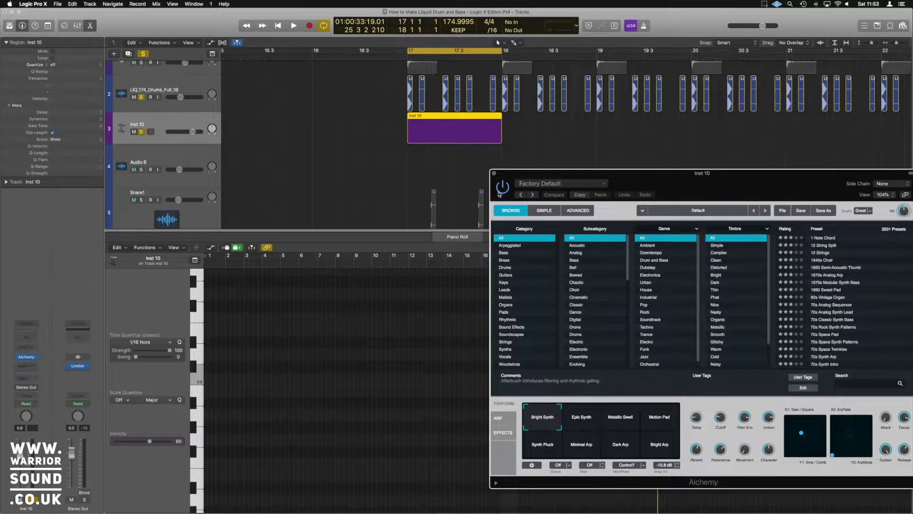
pyautogui.click(493, 174)
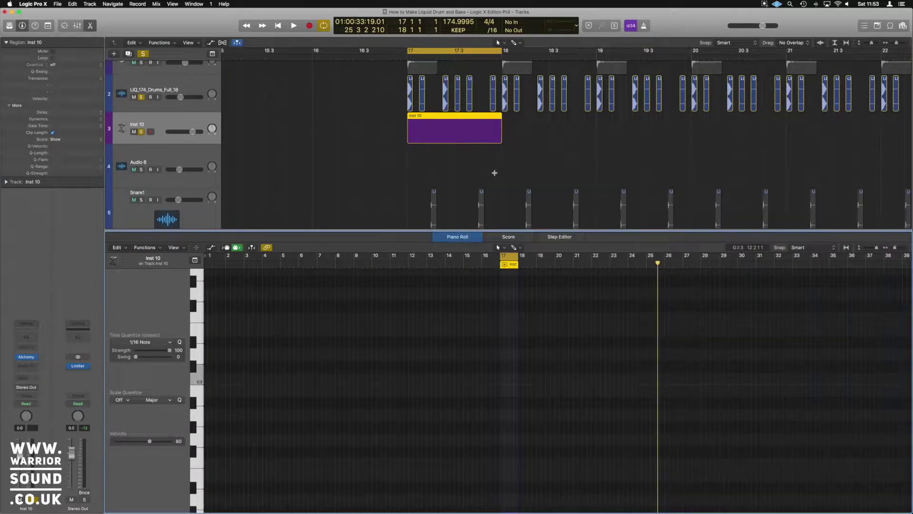
# Switch the LCD to Beats & Time, then to Beats & Project showing 174, 4/4, G major
pyautogui.click(577, 27)
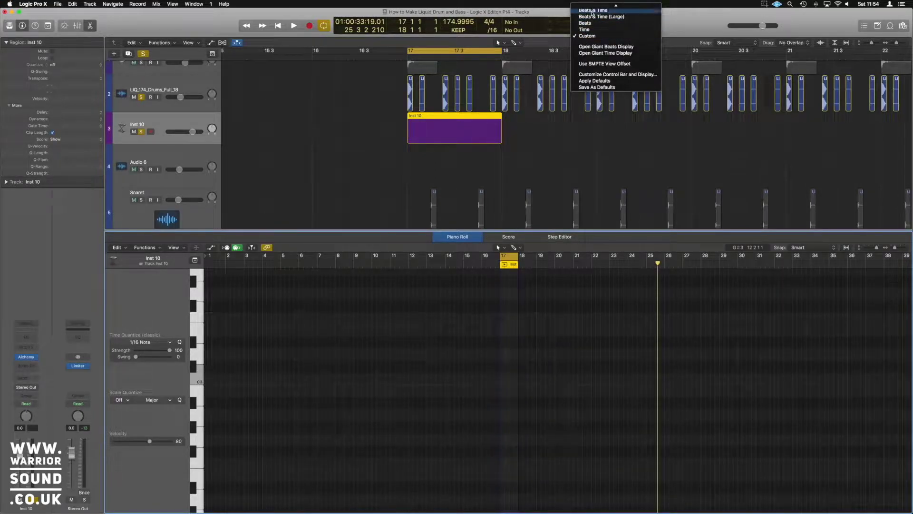
pyautogui.scroll(2, 594, 11)
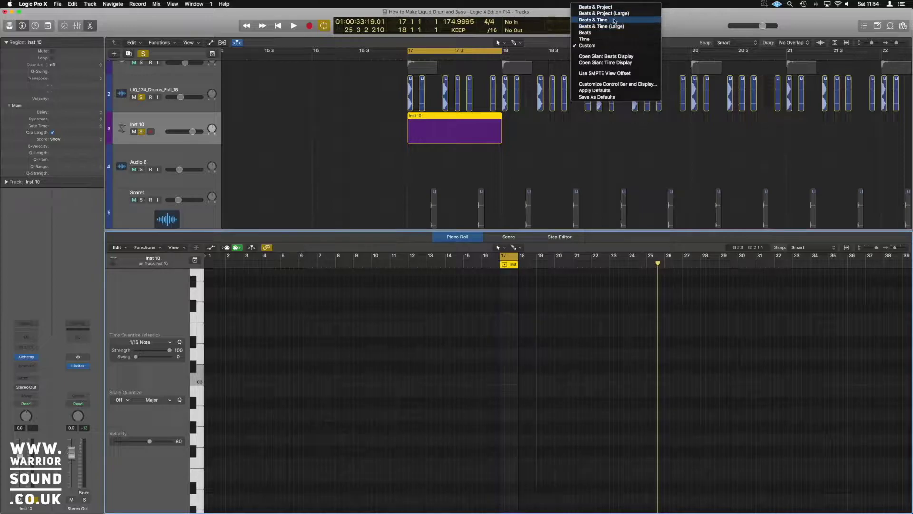
pyautogui.click(615, 20)
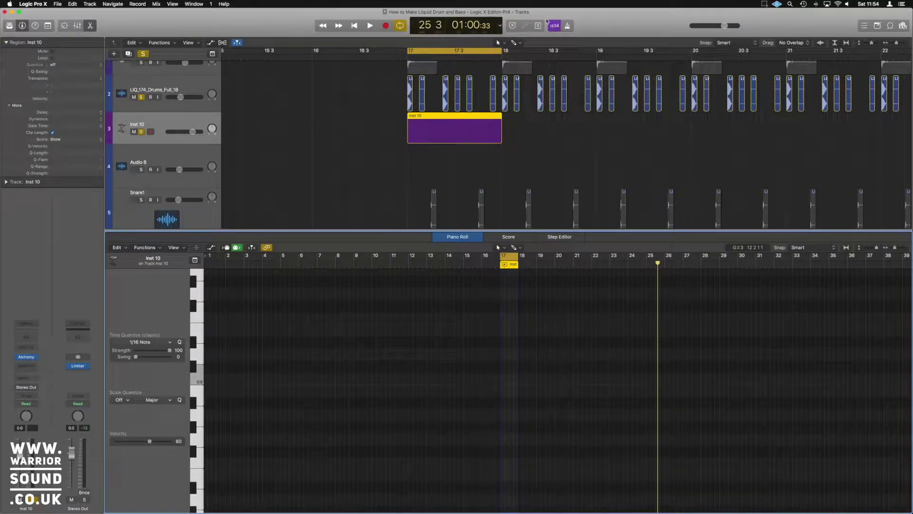
pyautogui.click(502, 25)
pyautogui.click(533, 23)
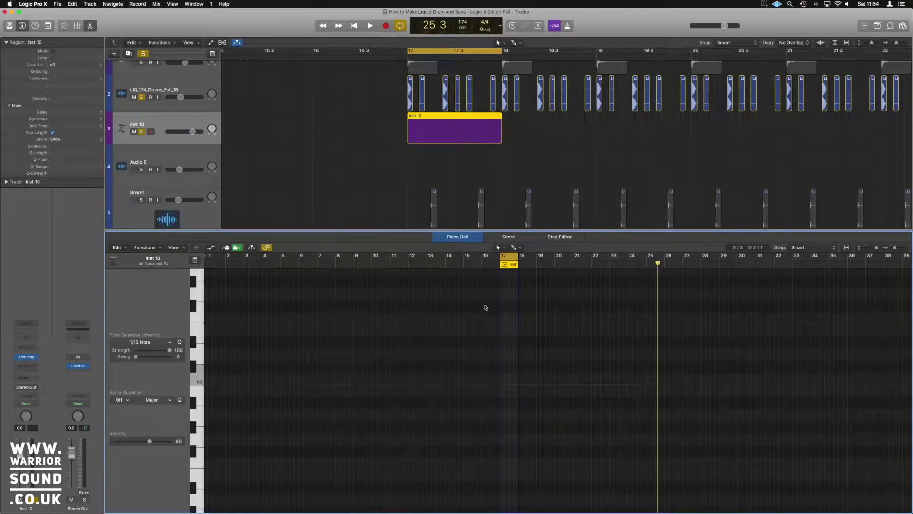
# Draw a note at bar 17, split it with the Scissors tool, and delete the long remainder
pyautogui.press('z')
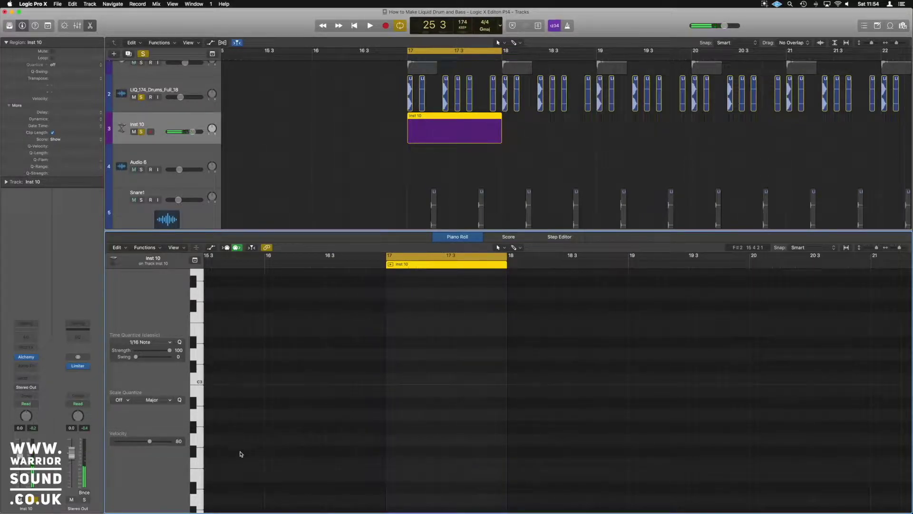
pyautogui.scroll(-2, 242, 452)
pyautogui.click(198, 447)
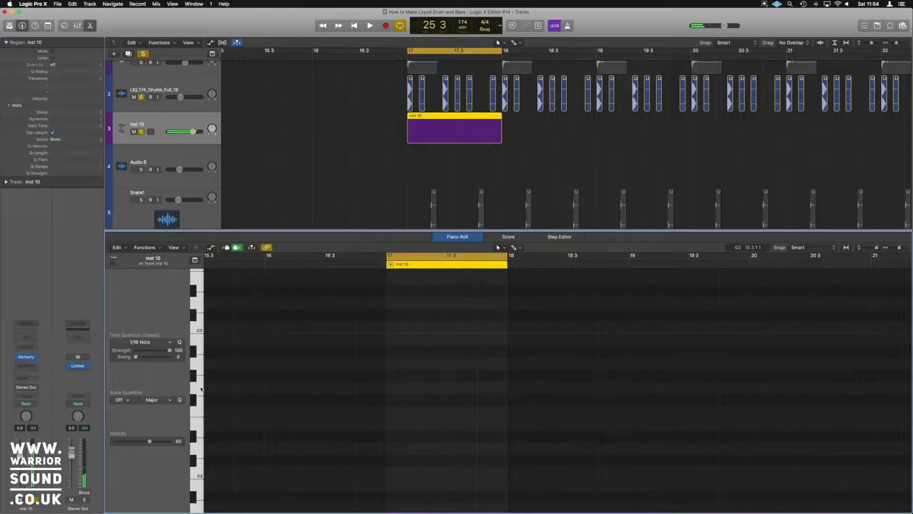
pyautogui.click(391, 393)
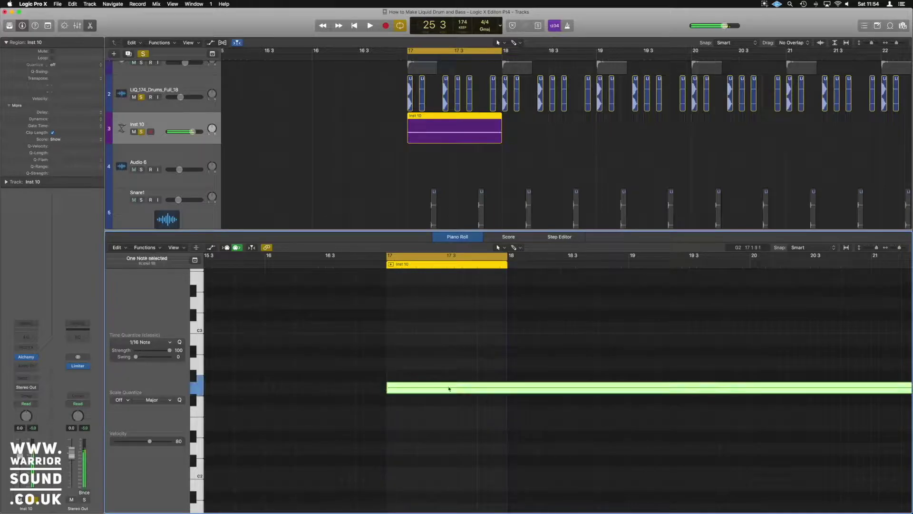
pyautogui.press('t')
pyautogui.press('i')
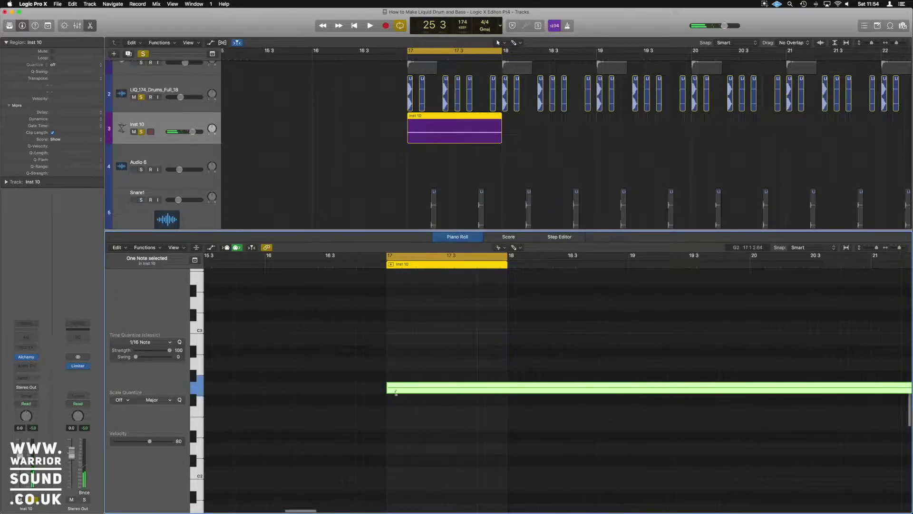
pyautogui.click(391, 388)
pyautogui.press('t')
pyautogui.press('t')
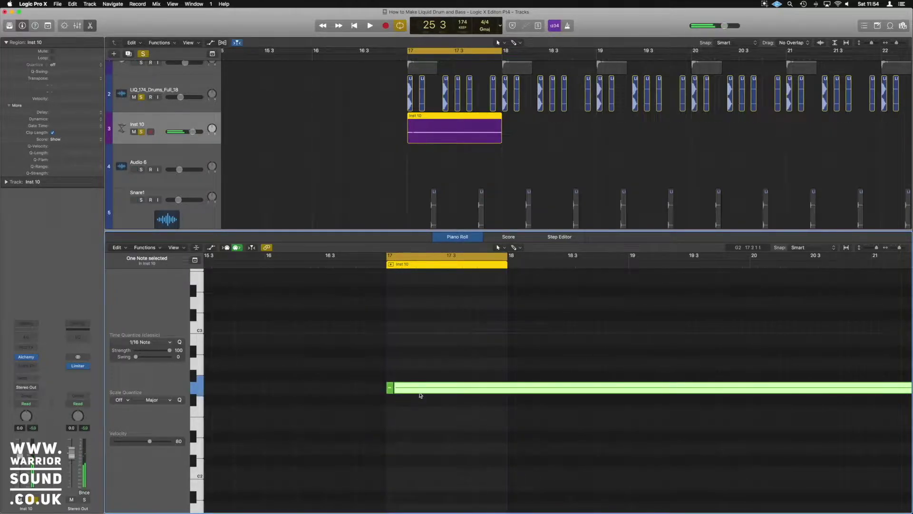
pyautogui.press('Delete')
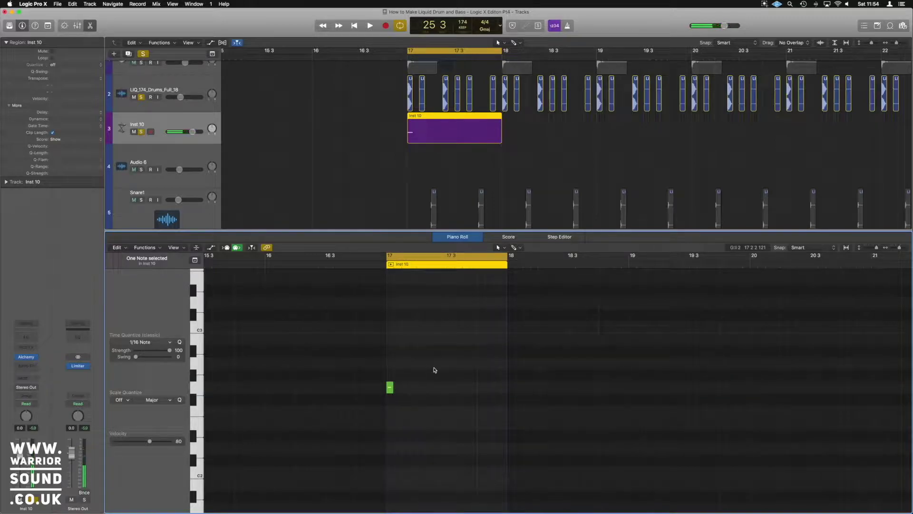
# Copy the short note to 17 3, audition both notes, and reopen Inst 10's Alchemy window
pyautogui.click(447, 390)
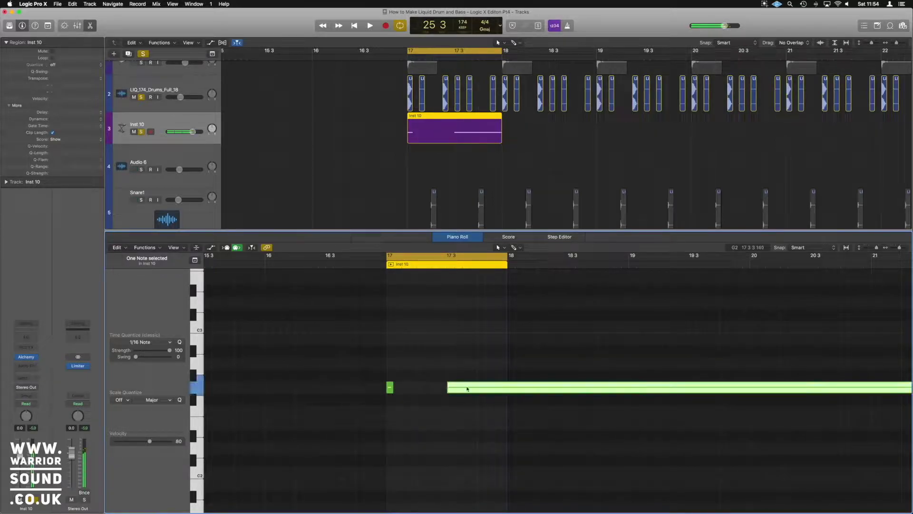
pyautogui.rightClick(468, 391)
pyautogui.press('Escape')
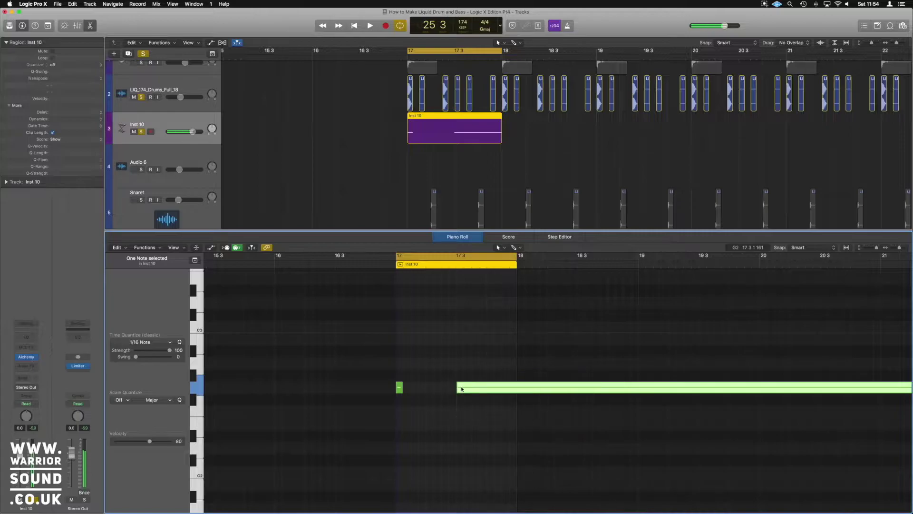
pyautogui.press('Delete')
pyautogui.moveTo(399, 388); pyautogui.dragTo(444, 392)
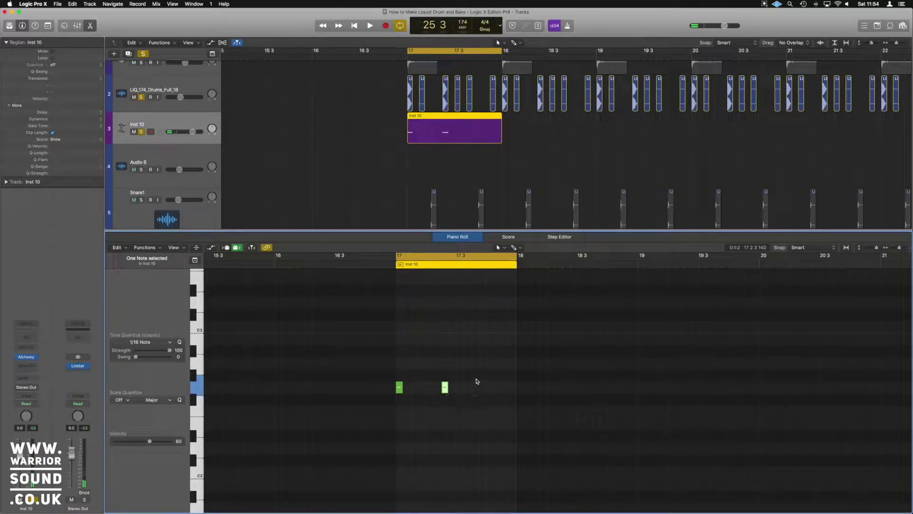
pyautogui.press('space')
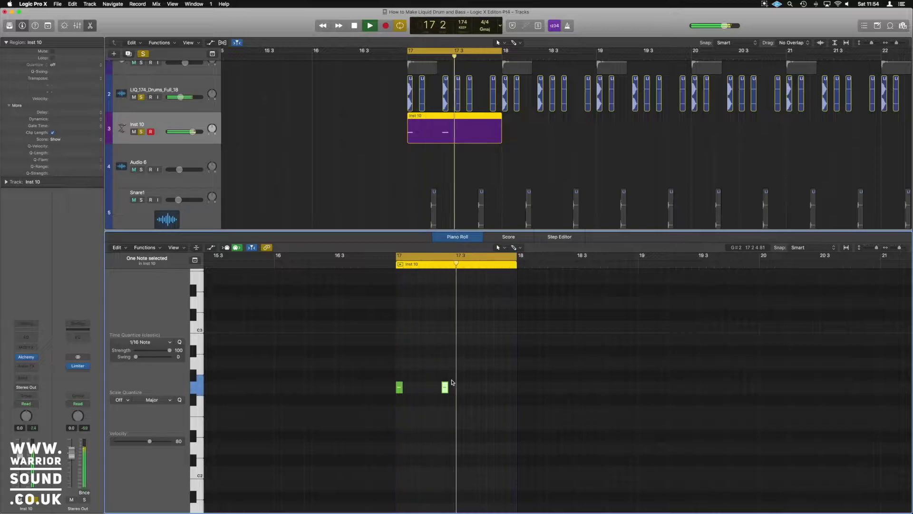
pyautogui.press('space')
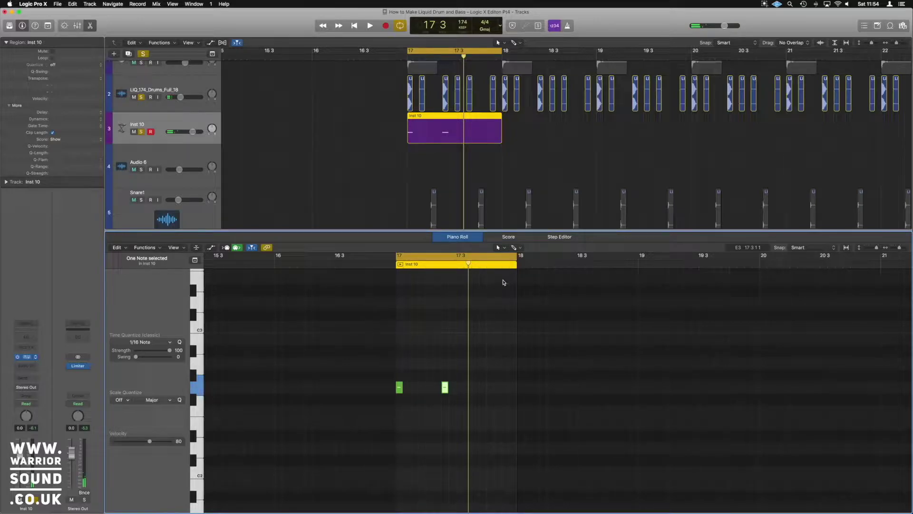
pyautogui.press('v')
pyautogui.moveTo(732, 173); pyautogui.dragTo(599, 156)
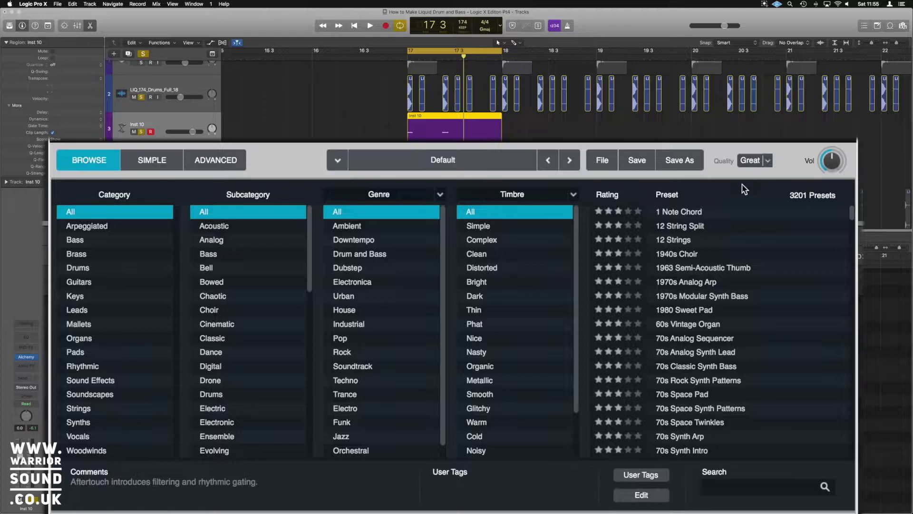
# Initialize Alchemy to its Default preset and unsolo the drum break track
pyautogui.click(610, 165)
pyautogui.click(627, 194)
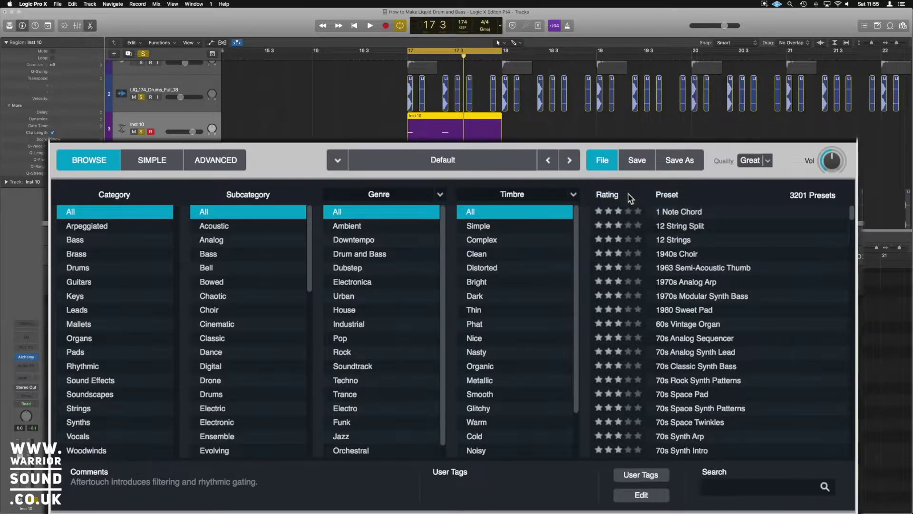
pyautogui.click(141, 97)
pyautogui.moveTo(285, 144)
pyautogui.mouseDown()
pyautogui.moveTo(148, 120)
pyautogui.moveTo(300, 138)
pyautogui.moveTo(295, 132)
pyautogui.mouseUp()
# Switch source A's waveform to Sine and audition it
pyautogui.press('space')
pyautogui.press('space')
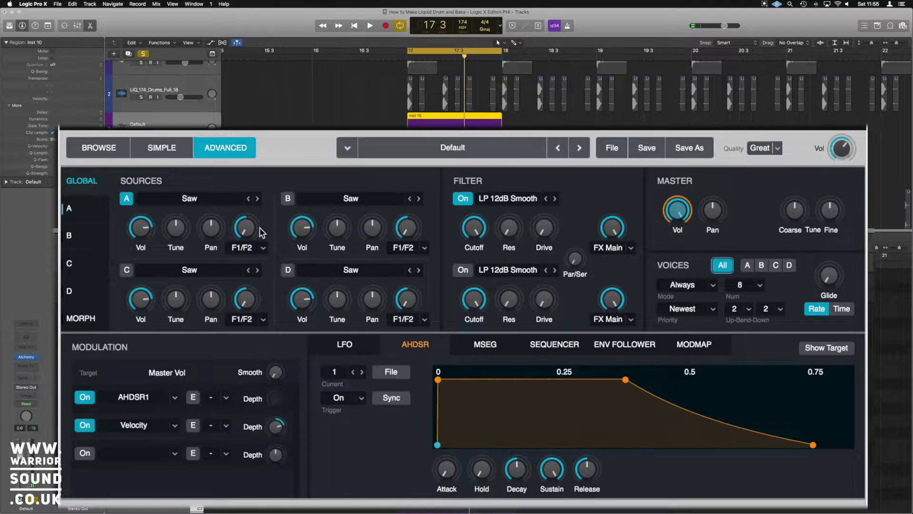
pyautogui.click(258, 198)
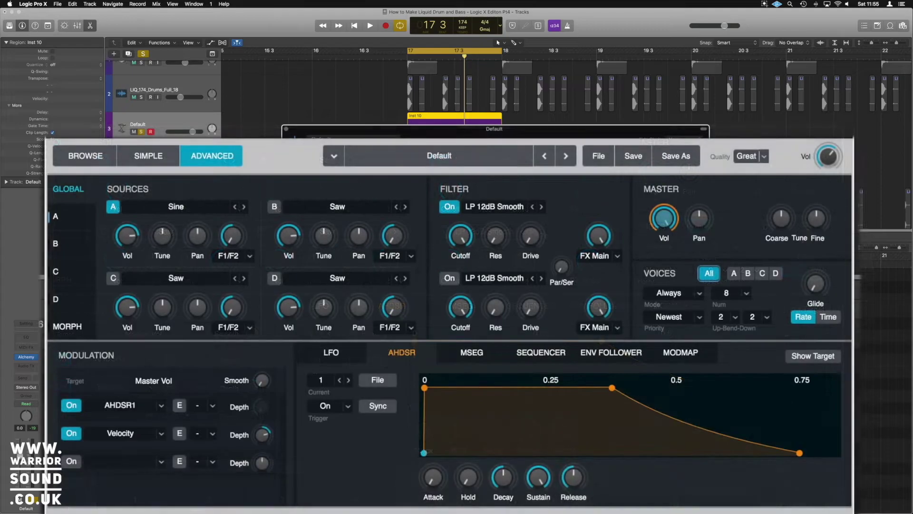
pyautogui.press('space')
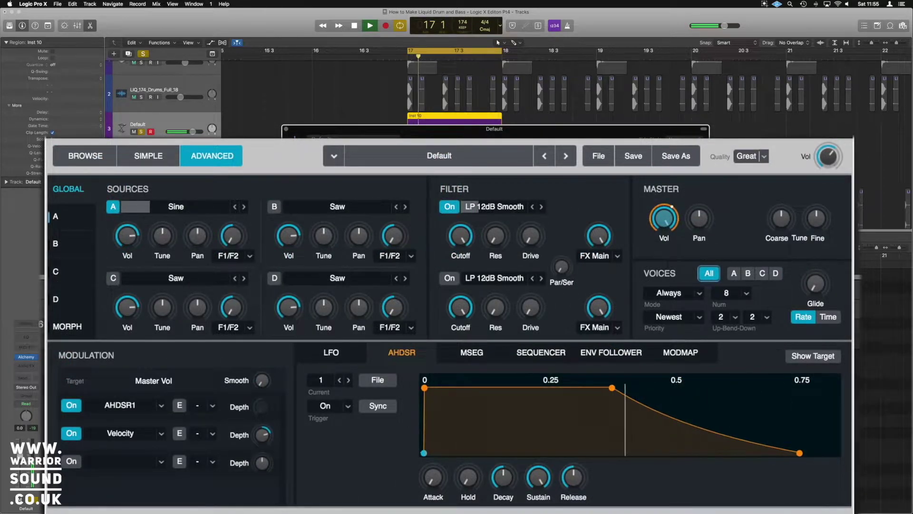
pyautogui.press('space')
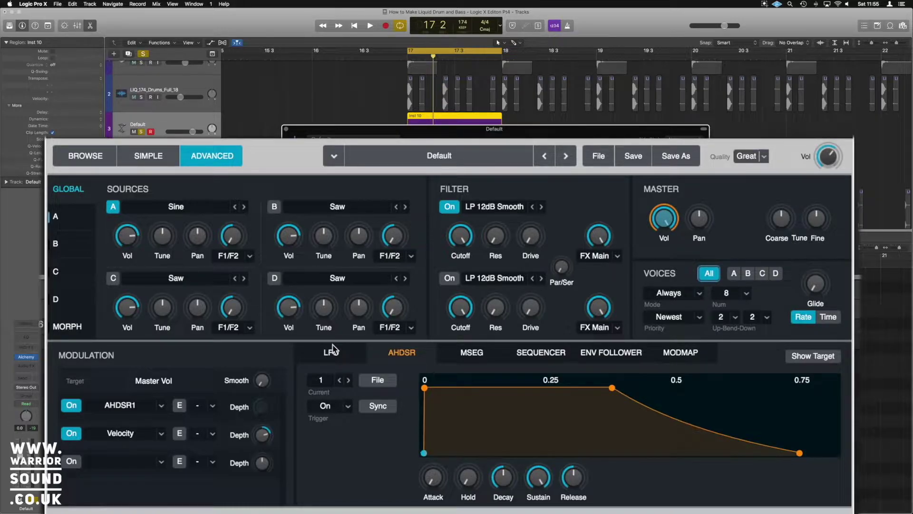
# Target source A's coarse tune for modulation and settle it near 13 semitones while auditioning
pyautogui.click(163, 236)
pyautogui.press('space')
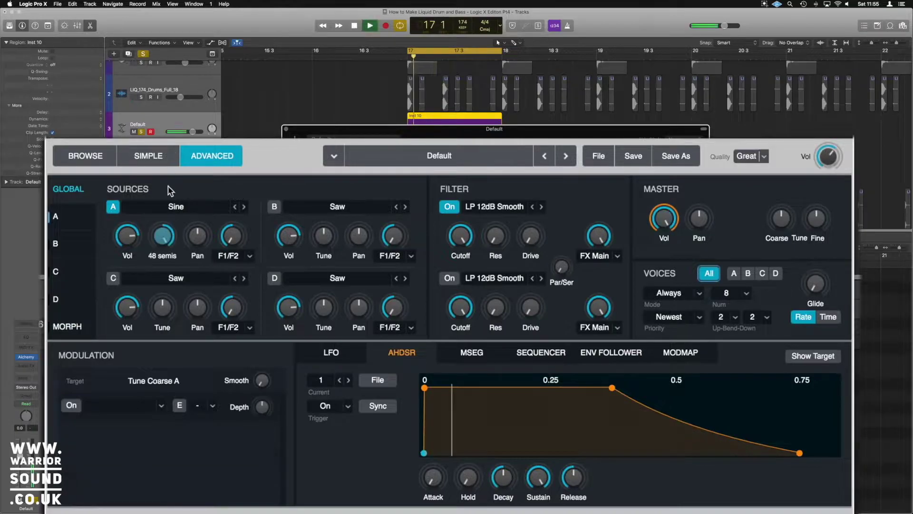
pyautogui.moveTo(162, 235); pyautogui.dragTo(167, 290)
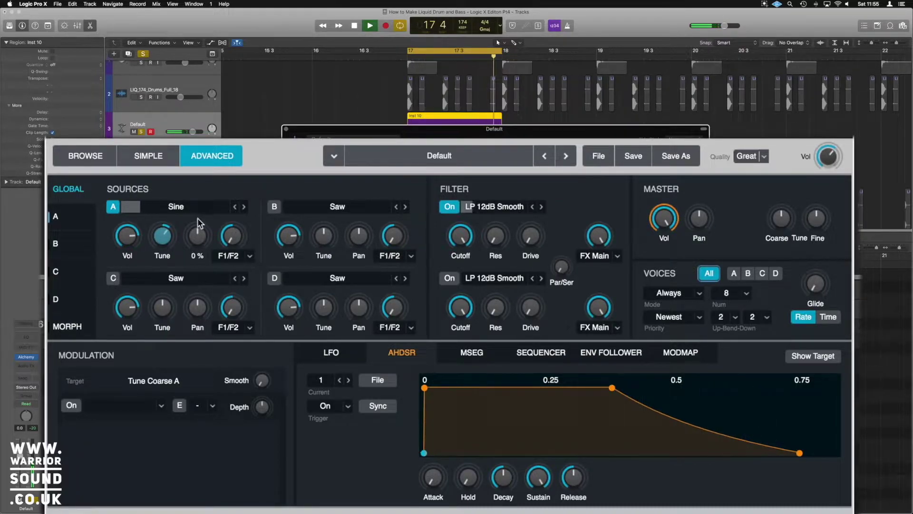
pyautogui.moveTo(167, 243)
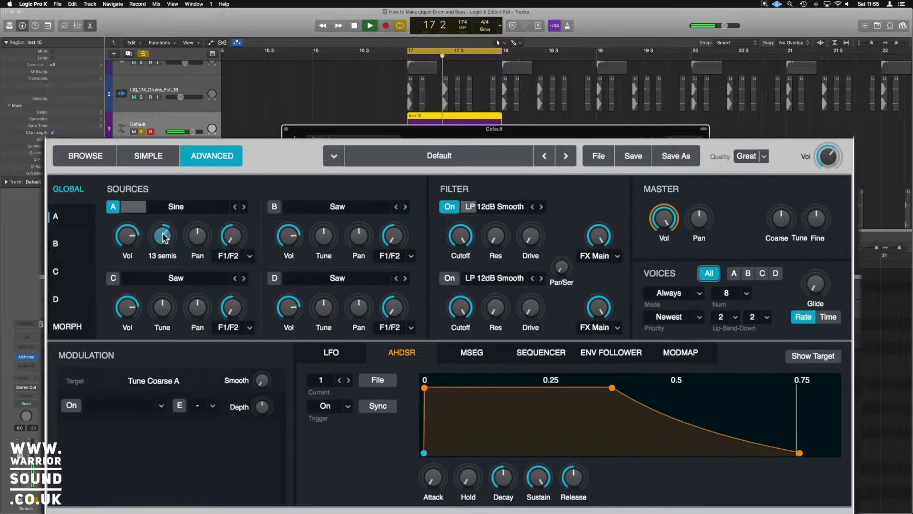
pyautogui.moveTo(163, 238); pyautogui.dragTo(162, 291)
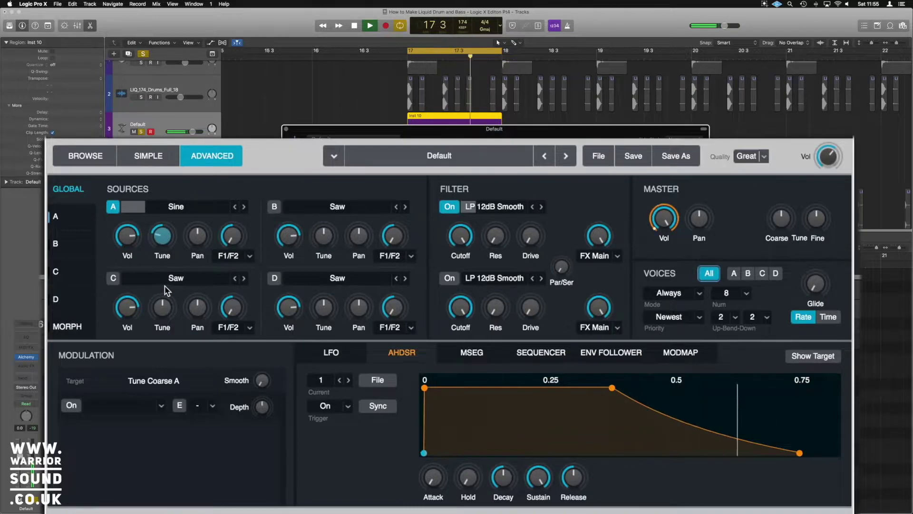
pyautogui.moveTo(169, 244)
pyautogui.press('space')
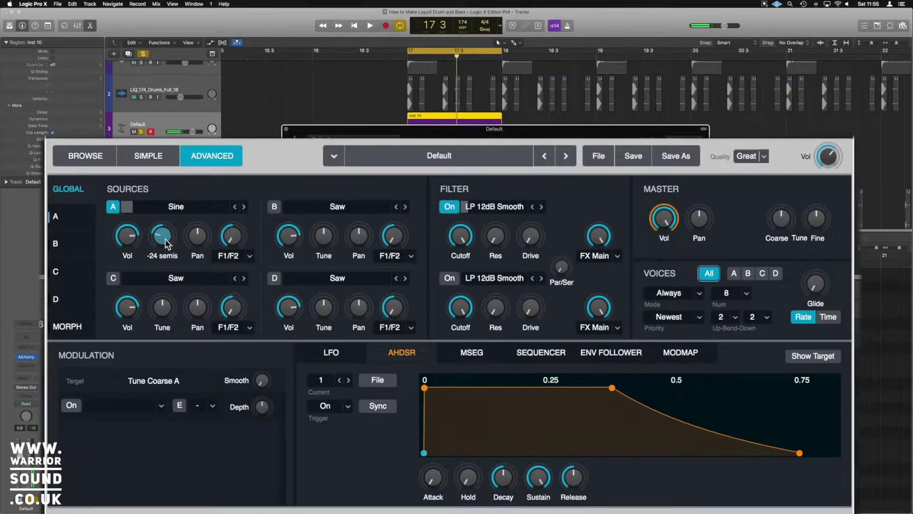
pyautogui.moveTo(165, 238); pyautogui.dragTo(164, 189)
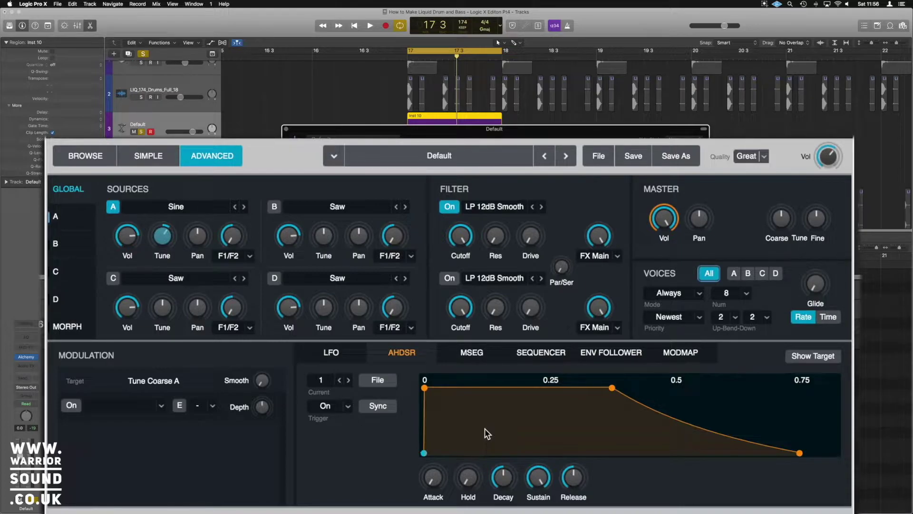
# Set AHDSR1 sustain to 0 %, decay to 0.034 s and release to about 0.02 s
pyautogui.moveTo(432, 483)
pyautogui.moveTo(476, 487)
pyautogui.moveTo(525, 485)
pyautogui.moveTo(578, 479); pyautogui.dragTo(576, 506)
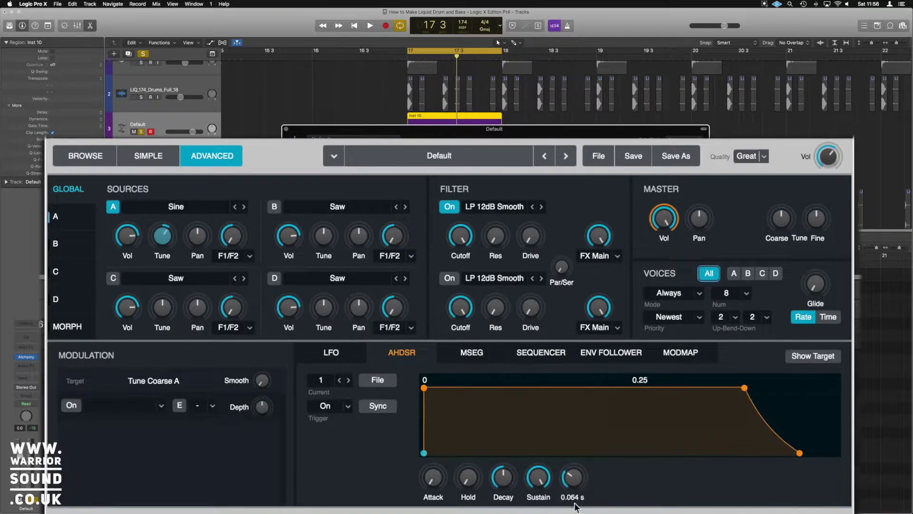
pyautogui.moveTo(538, 478); pyautogui.dragTo(538, 509)
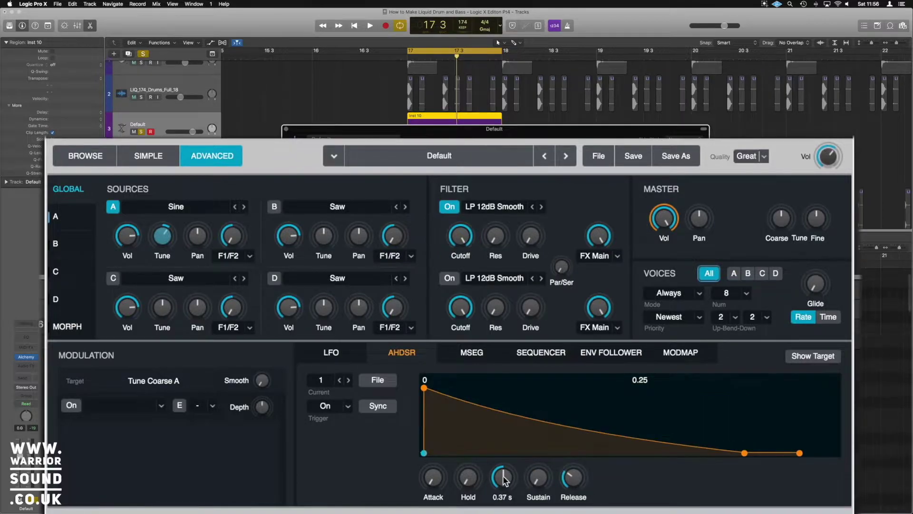
pyautogui.moveTo(505, 480); pyautogui.dragTo(505, 502)
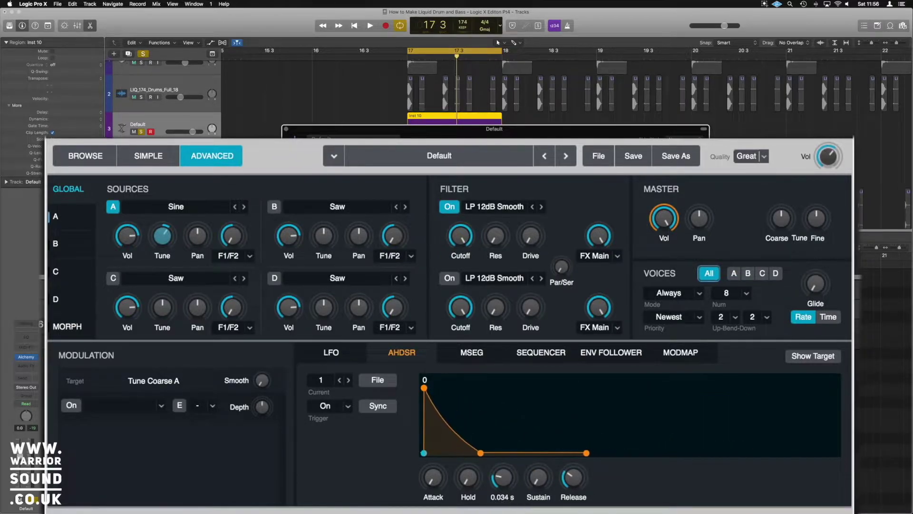
pyautogui.moveTo(573, 478); pyautogui.dragTo(572, 508)
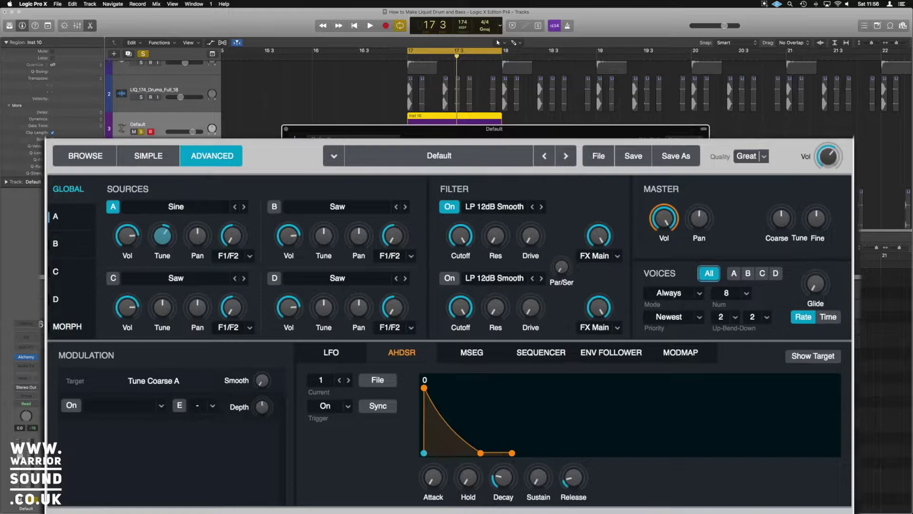
pyautogui.press('space')
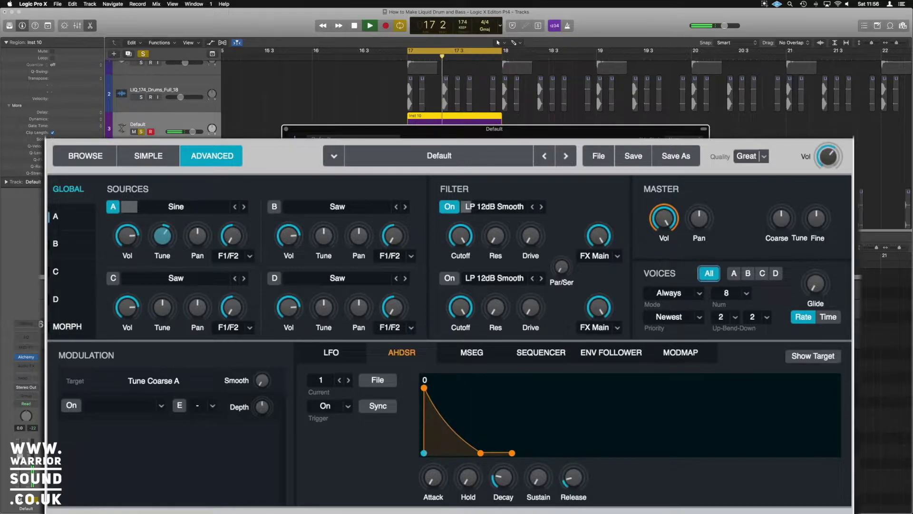
pyautogui.press('space')
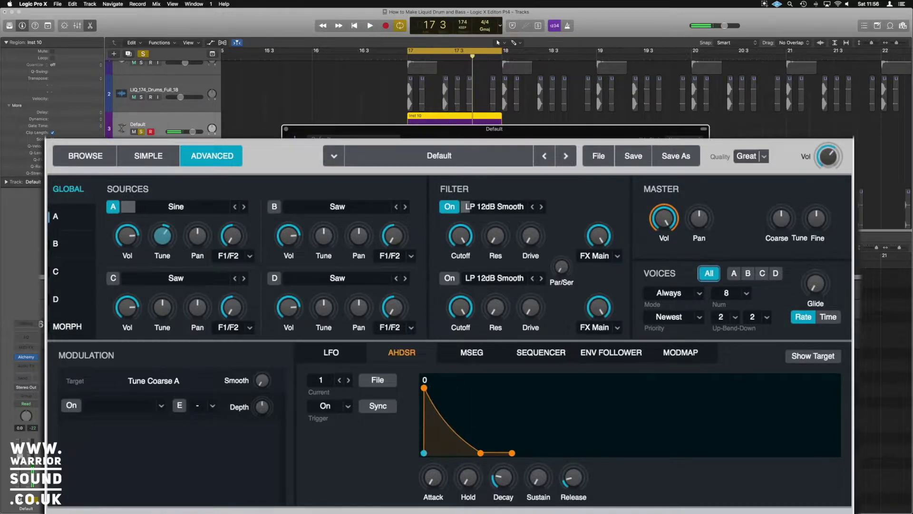
pyautogui.moveTo(584, 486); pyautogui.dragTo(580, 481)
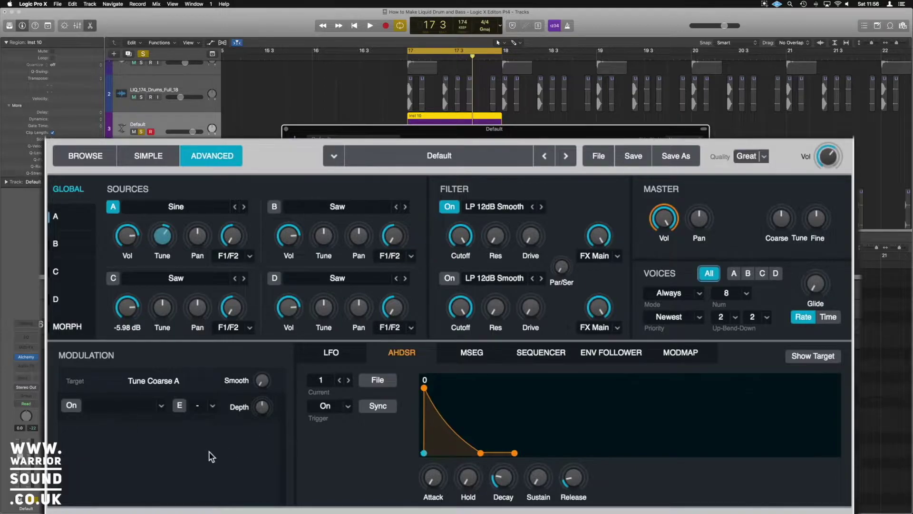
# Add a new AHDSR2 envelope on source A's coarse tune with -36 semitone depth
pyautogui.click(121, 404)
pyautogui.moveTo(139, 432)
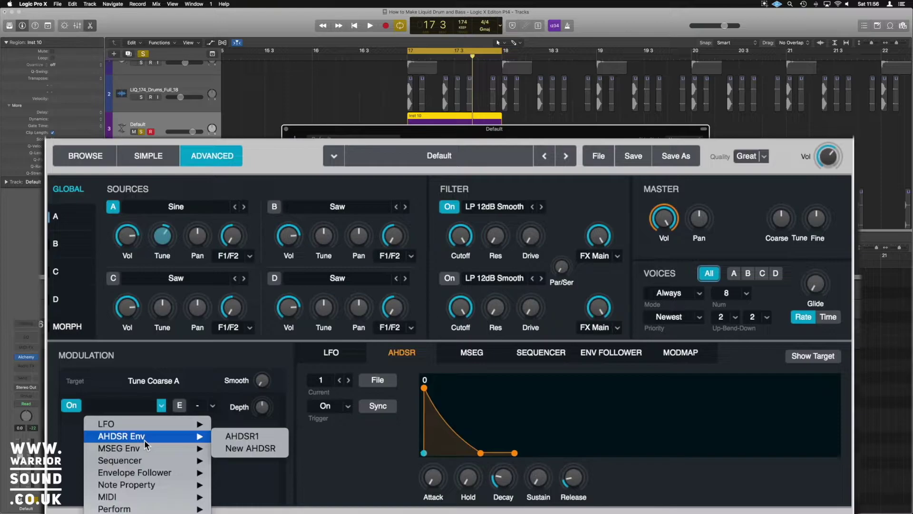
pyautogui.click(240, 448)
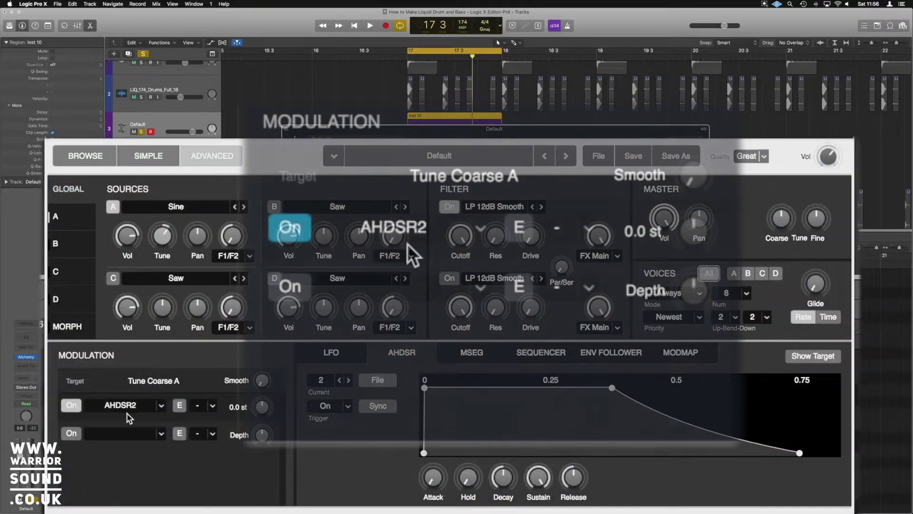
pyautogui.moveTo(262, 411); pyautogui.dragTo(262, 413)
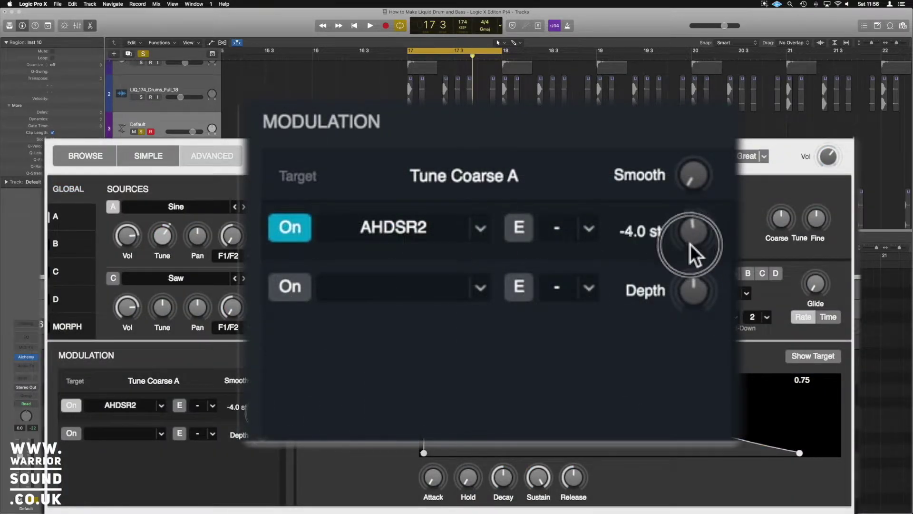
pyautogui.moveTo(690, 244); pyautogui.dragTo(700, 302)
pyautogui.moveTo(265, 445); pyautogui.dragTo(266, 442)
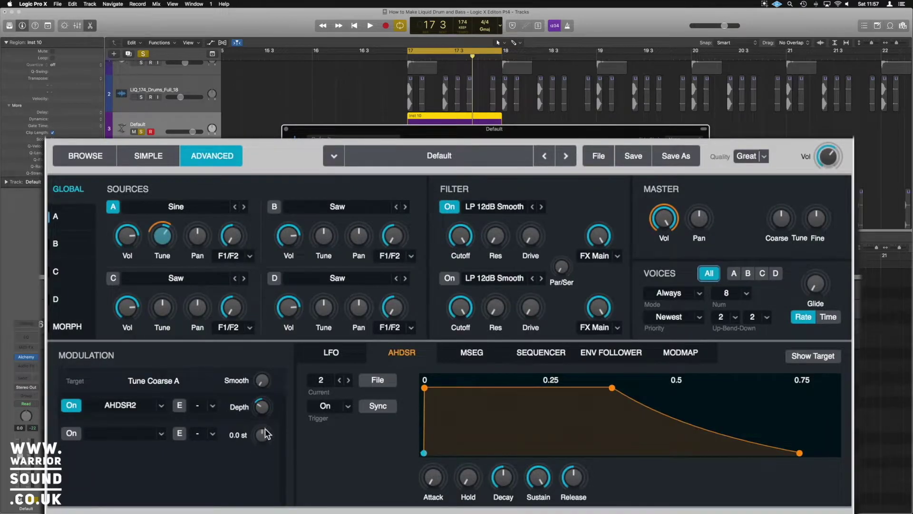
# Give envelope 2 a longer decay, zero release and 98.6 % sustain
pyautogui.press('space')
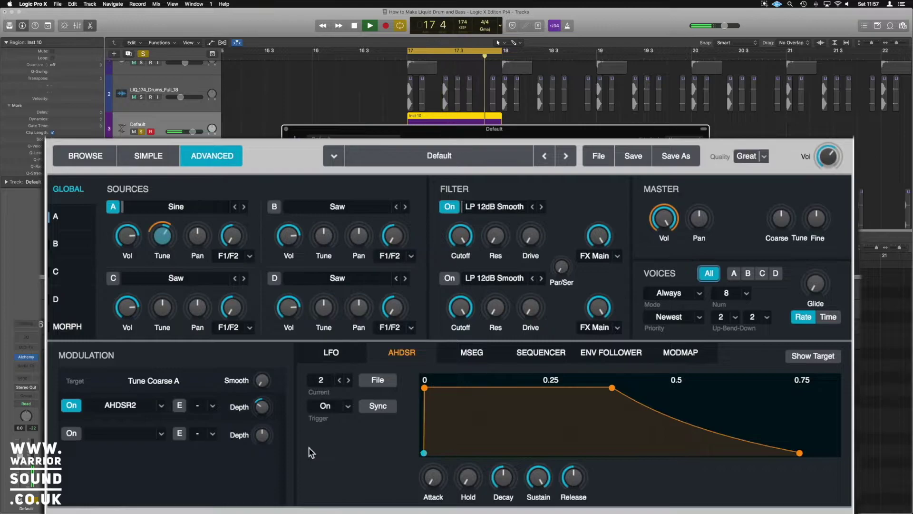
pyautogui.press('space')
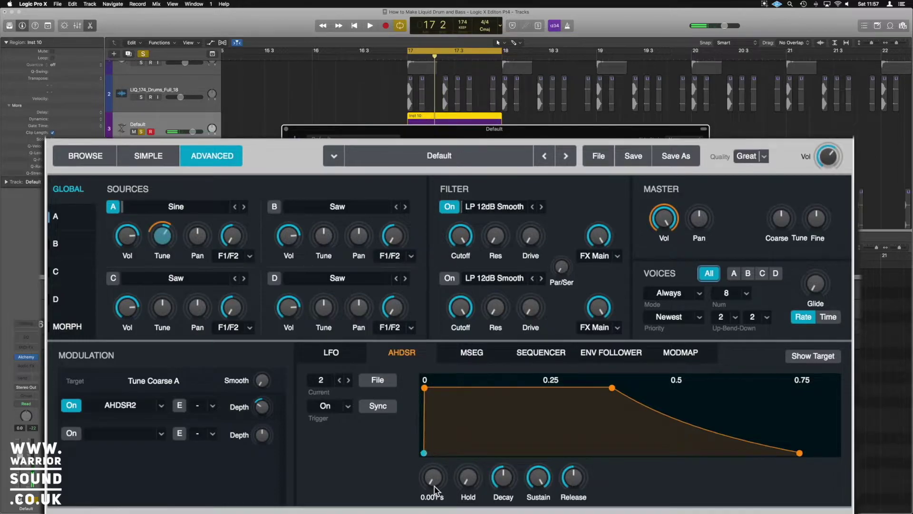
pyautogui.moveTo(437, 480); pyautogui.dragTo(436, 474)
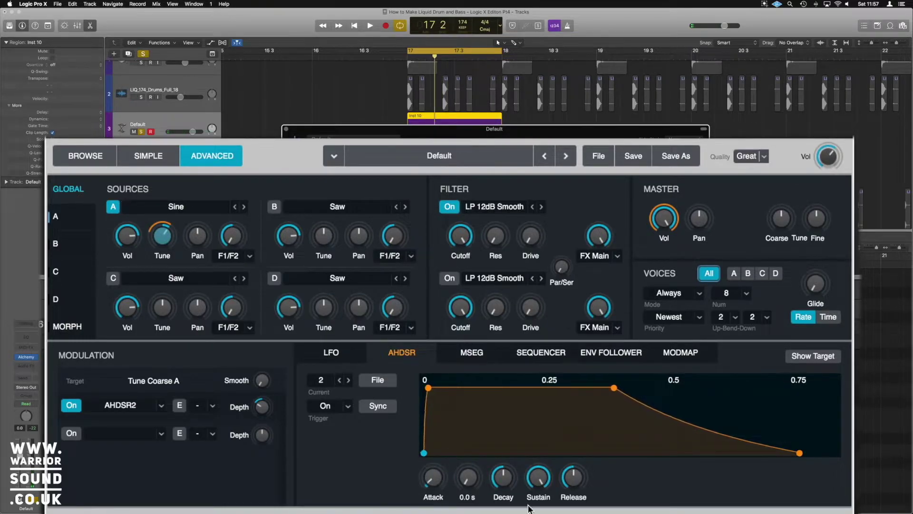
pyautogui.moveTo(511, 477); pyautogui.dragTo(502, 337)
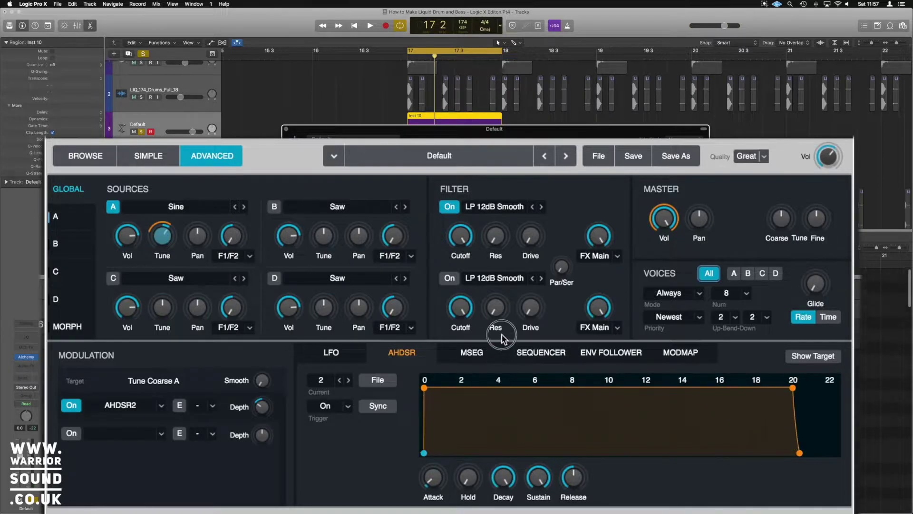
pyautogui.moveTo(573, 477); pyautogui.dragTo(573, 490)
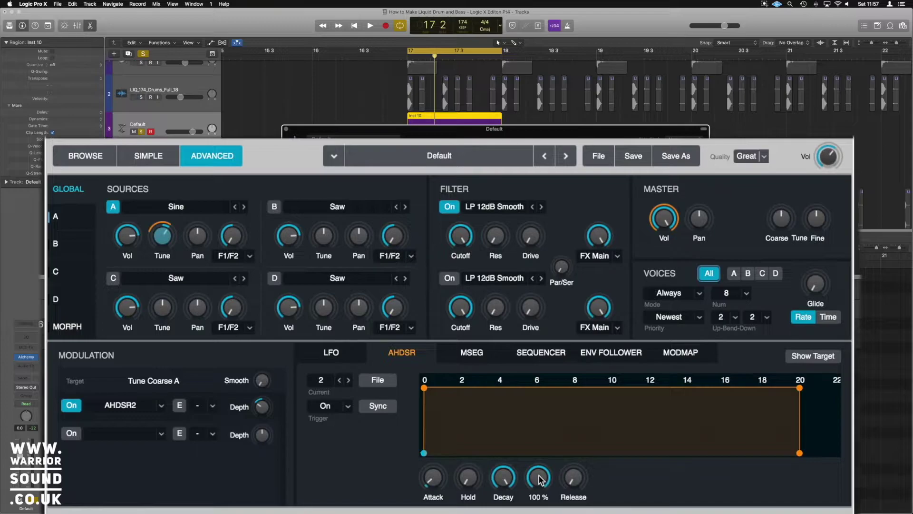
pyautogui.moveTo(538, 478); pyautogui.dragTo(517, 474)
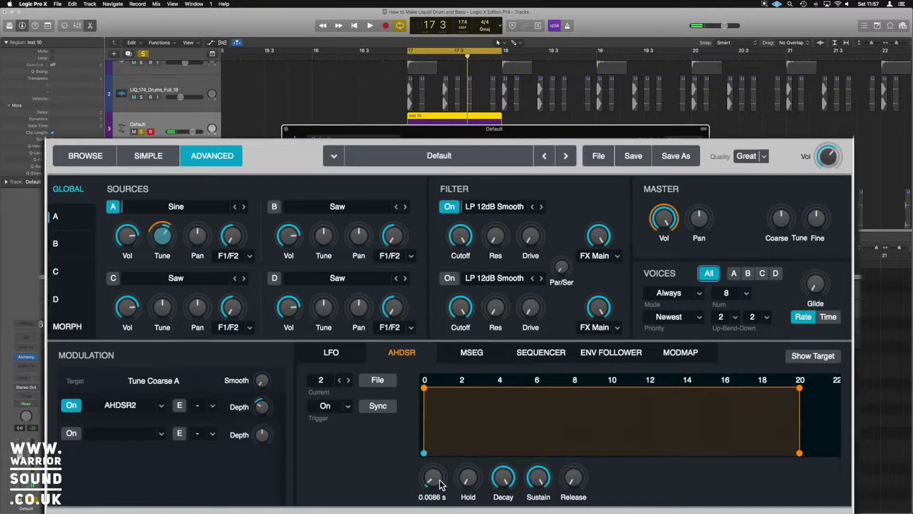
# Lengthen envelope 2's attack to about 1.5 s, then extend envelope 1's decay to about 0.12 s
pyautogui.moveTo(433, 483); pyautogui.dragTo(436, 434)
pyautogui.press('space')
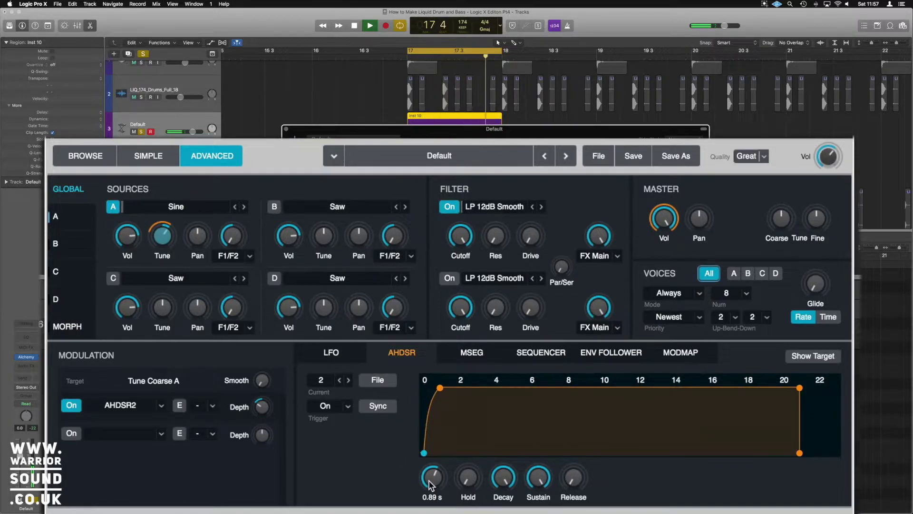
pyautogui.moveTo(429, 480); pyautogui.dragTo(432, 369)
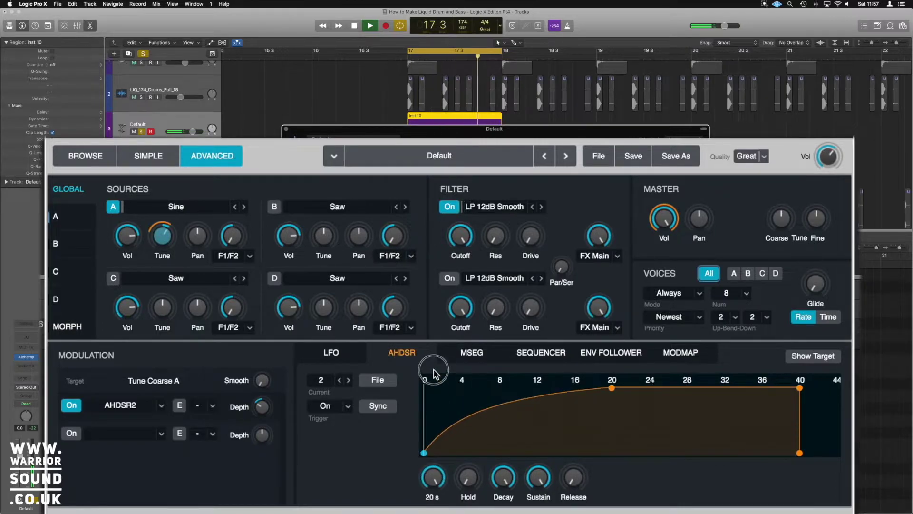
pyautogui.keyDown('alt'); pyautogui.click(432, 477); pyautogui.keyUp('alt')
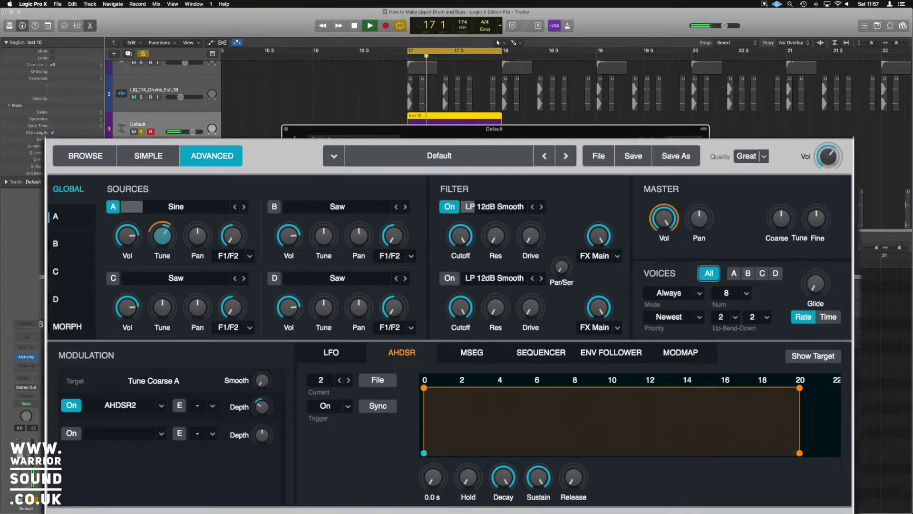
pyautogui.moveTo(432, 494); pyautogui.dragTo(436, 480)
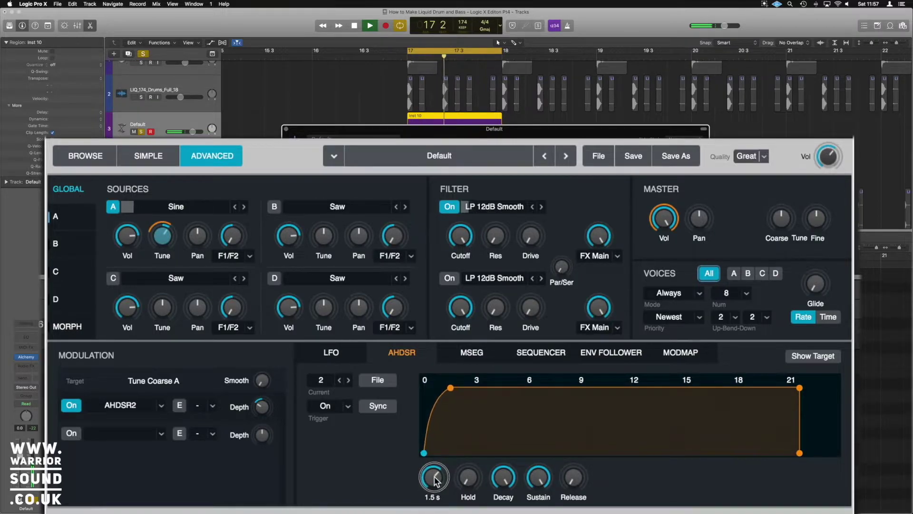
pyautogui.click(339, 380)
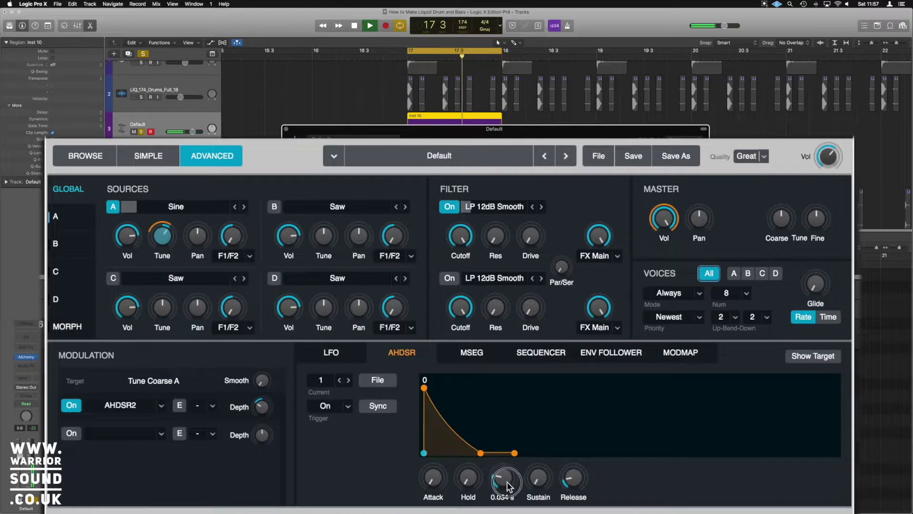
pyautogui.moveTo(507, 481)
pyautogui.mouseDown()
pyautogui.moveTo(507, 458)
pyautogui.moveTo(509, 472)
pyautogui.mouseUp()
# Compare the drum break alone against the soloed synth kick during playback
pyautogui.press('space')
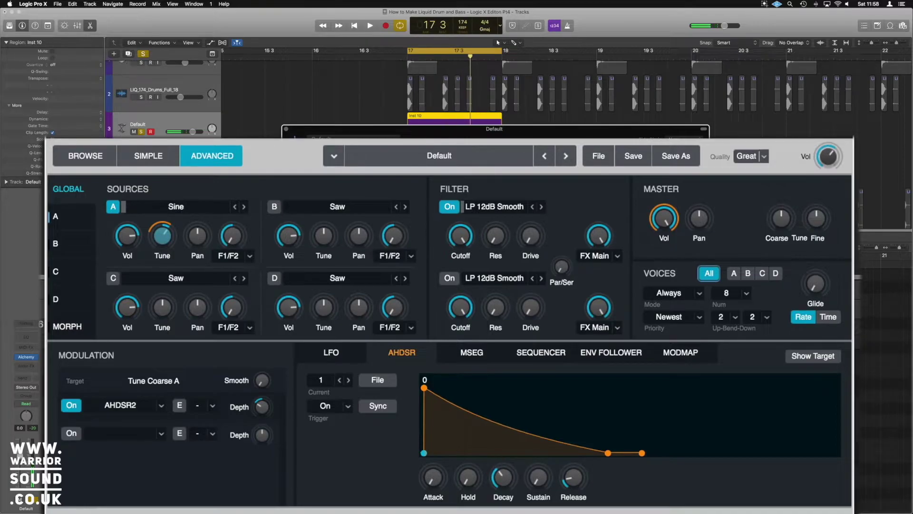
pyautogui.click(142, 132)
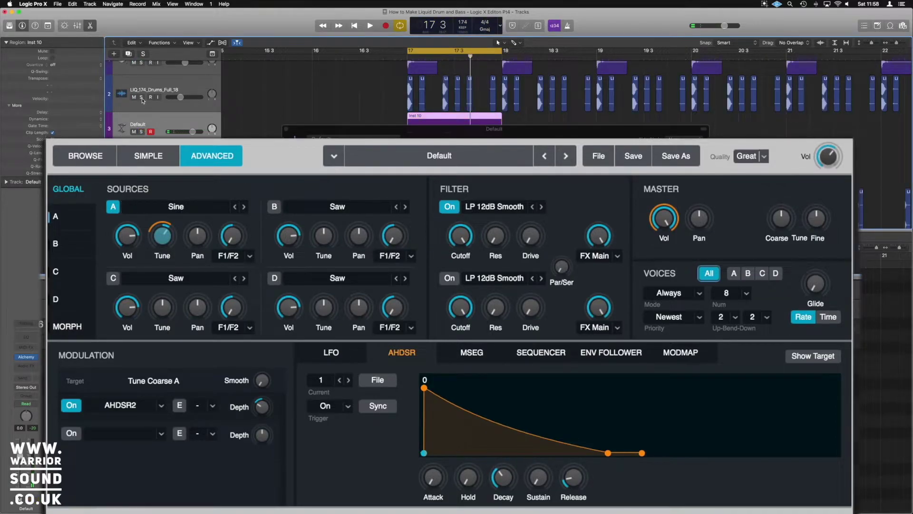
pyautogui.click(141, 97)
pyautogui.press('space')
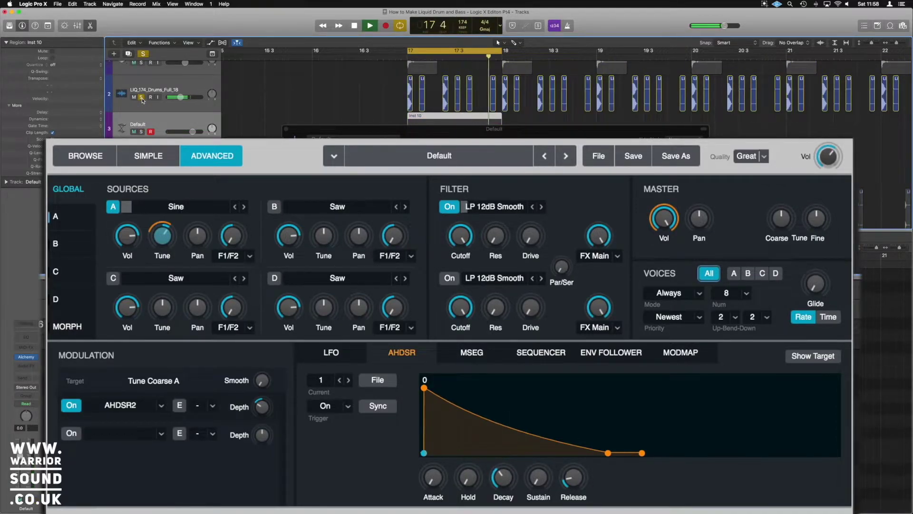
pyautogui.click(141, 97)
pyautogui.press('space')
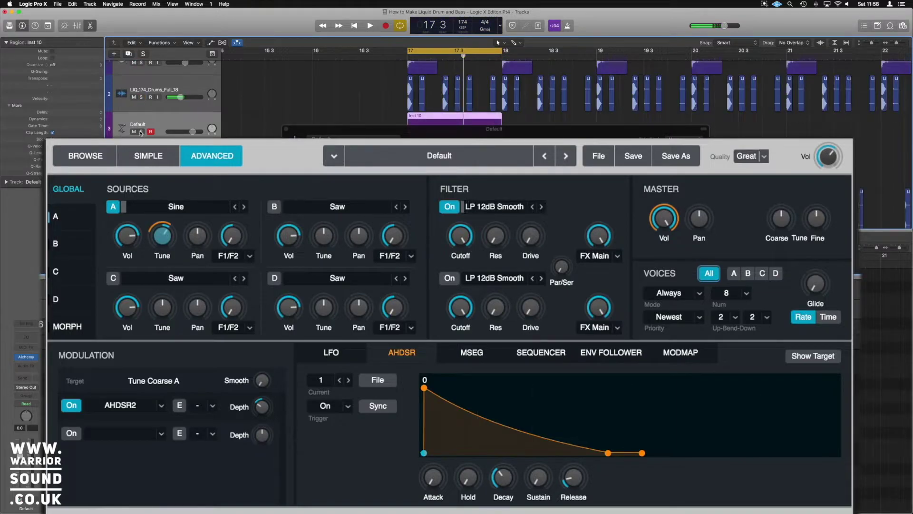
pyautogui.click(141, 131)
pyautogui.press('space')
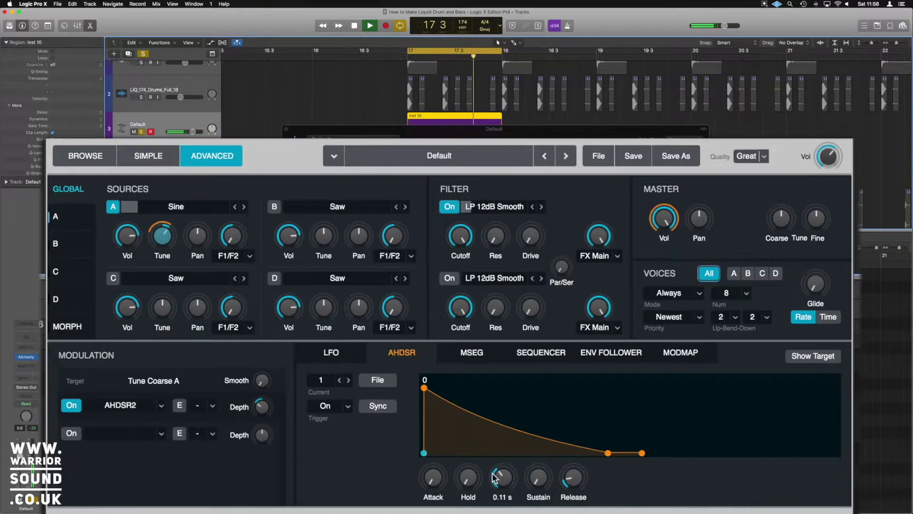
# Set envelope 1's release to about 0.06 s and its decay to 0.17 s
pyautogui.moveTo(544, 490)
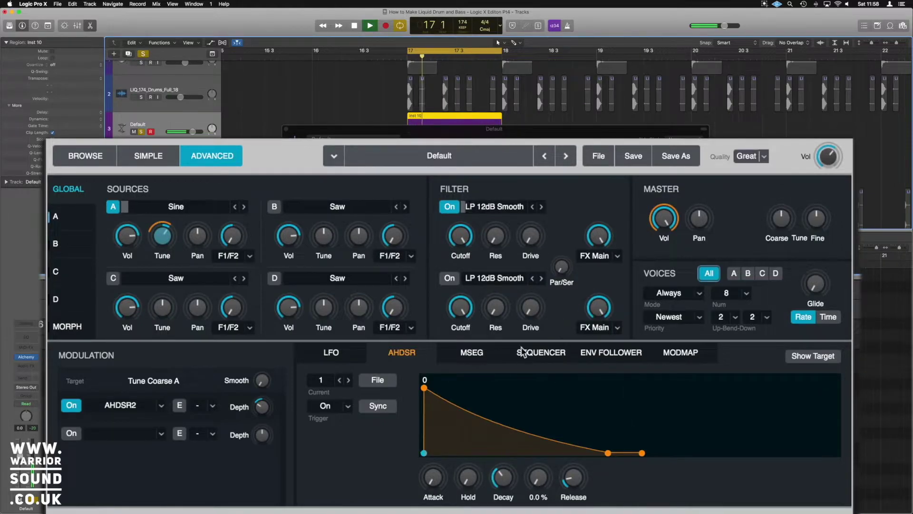
pyautogui.moveTo(496, 463)
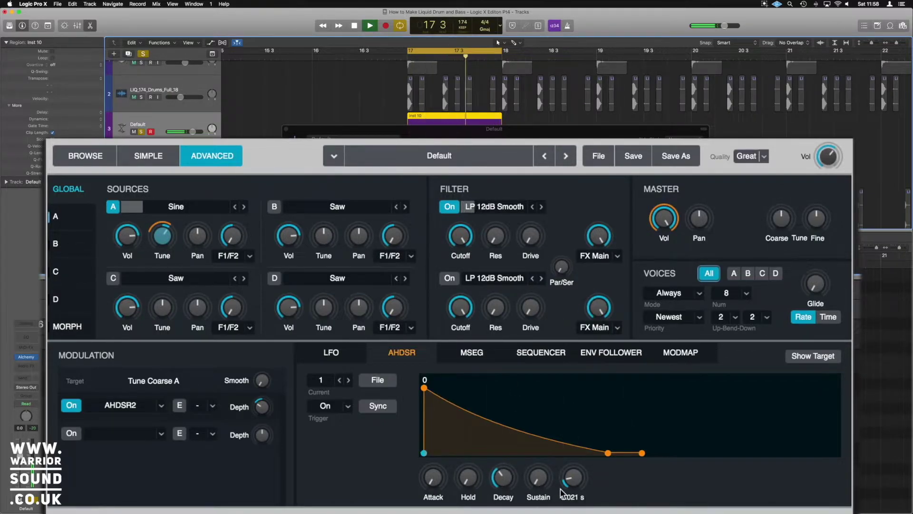
pyautogui.moveTo(574, 477)
pyautogui.mouseDown()
pyautogui.moveTo(581, 432)
pyautogui.moveTo(577, 490)
pyautogui.mouseUp()
pyautogui.moveTo(478, 480)
pyautogui.moveTo(506, 483); pyautogui.dragTo(507, 478)
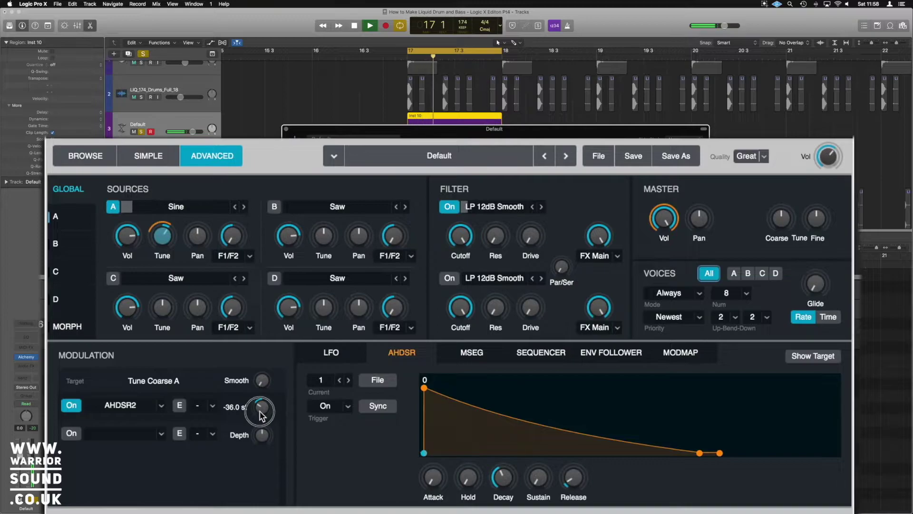
# Set the AHDSR2 pitch-drop depth to -47 st, raise Filter 1 drive, and tune source A to 8 semis
pyautogui.moveTo(260, 410); pyautogui.dragTo(261, 420)
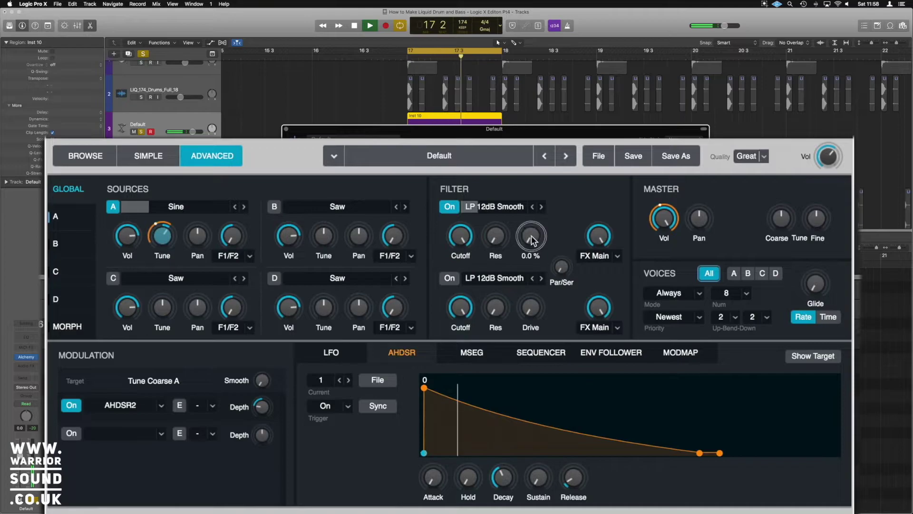
pyautogui.moveTo(532, 235); pyautogui.dragTo(542, 180)
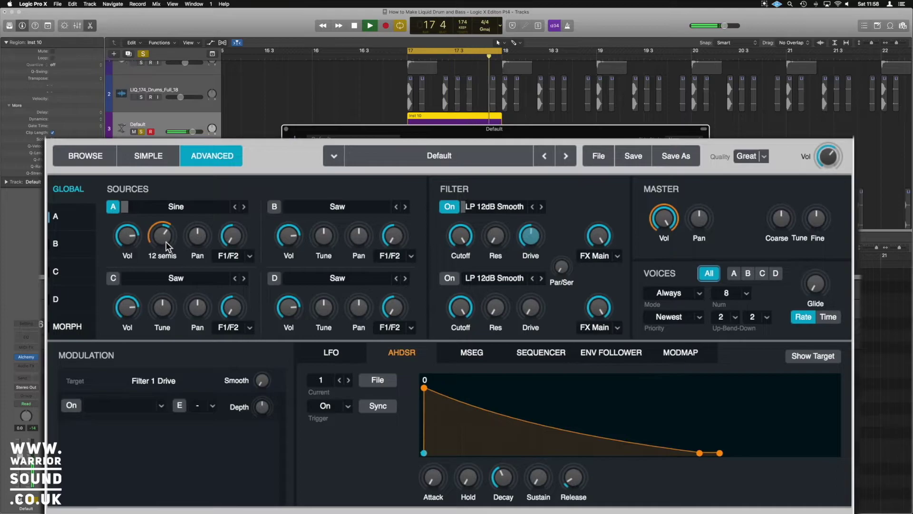
pyautogui.moveTo(166, 245); pyautogui.dragTo(168, 249)
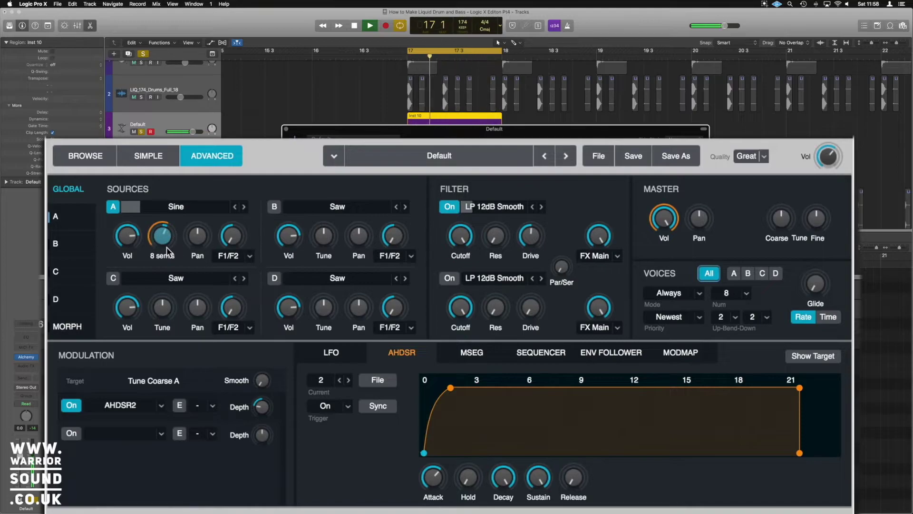
# Unsolo the synth kick track, stop playback, and close the Alchemy window
pyautogui.click(141, 132)
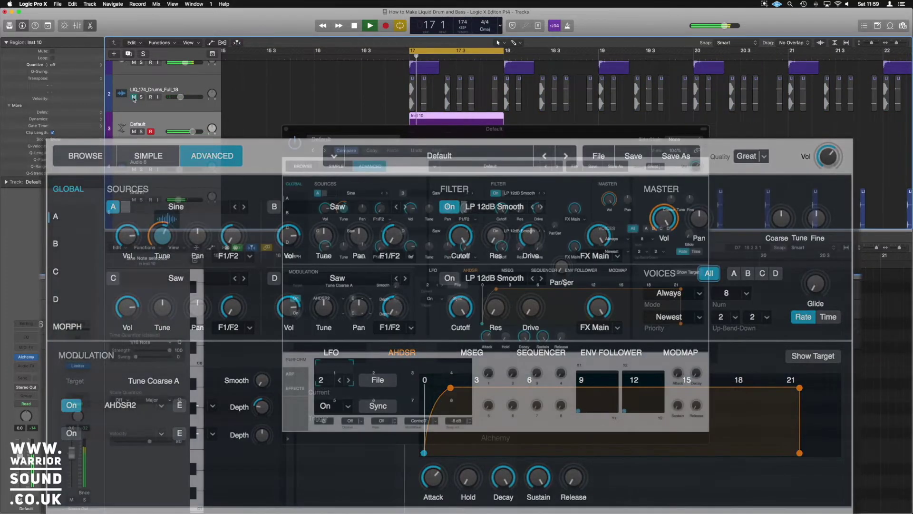
pyautogui.press('space')
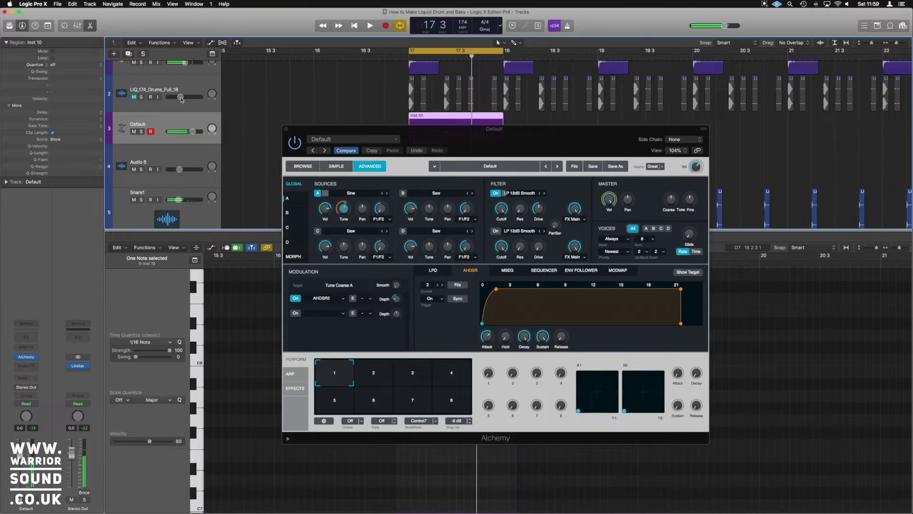
pyautogui.click(286, 130)
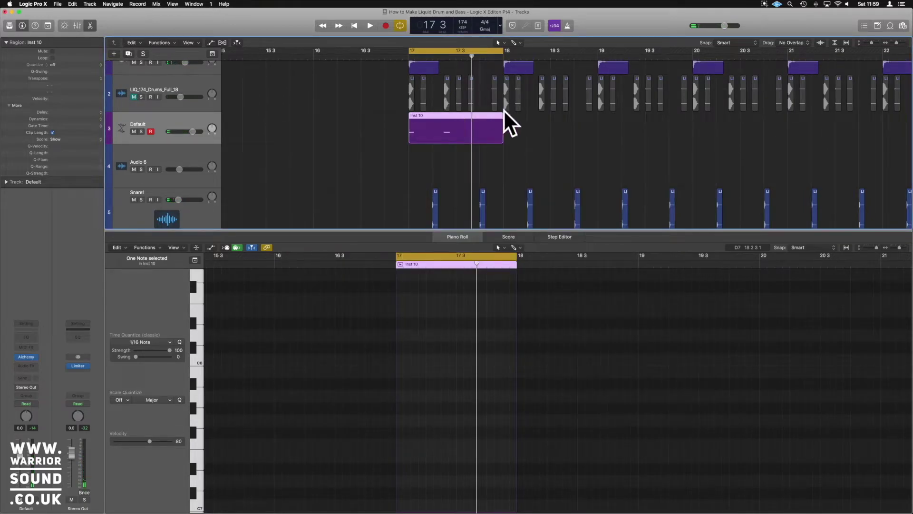
# Copy the Inst 10 region into four repeats from bar 17 and extend the cycle to bar 21
pyautogui.moveTo(458, 117); pyautogui.dragTo(554, 119)
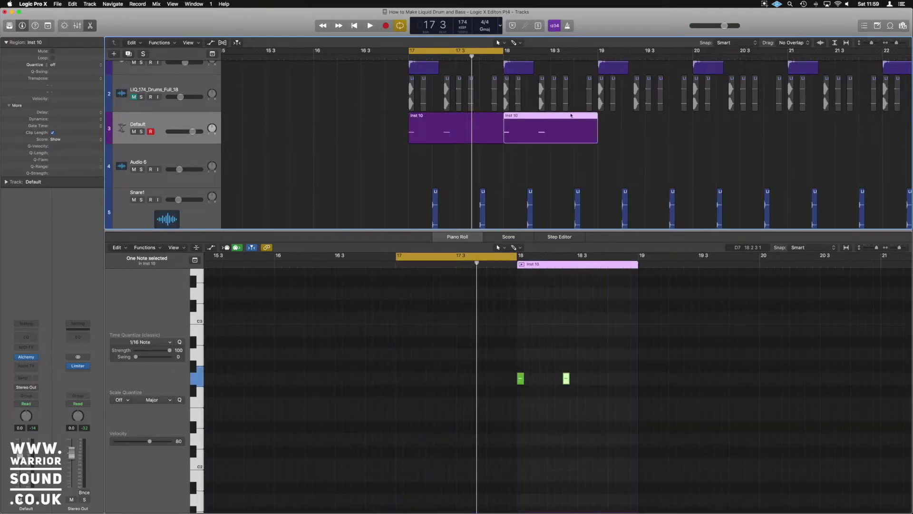
pyautogui.keyDown('shift'); pyautogui.click(428, 119); pyautogui.keyUp('shift')
pyautogui.moveTo(440, 120); pyautogui.dragTo(630, 122)
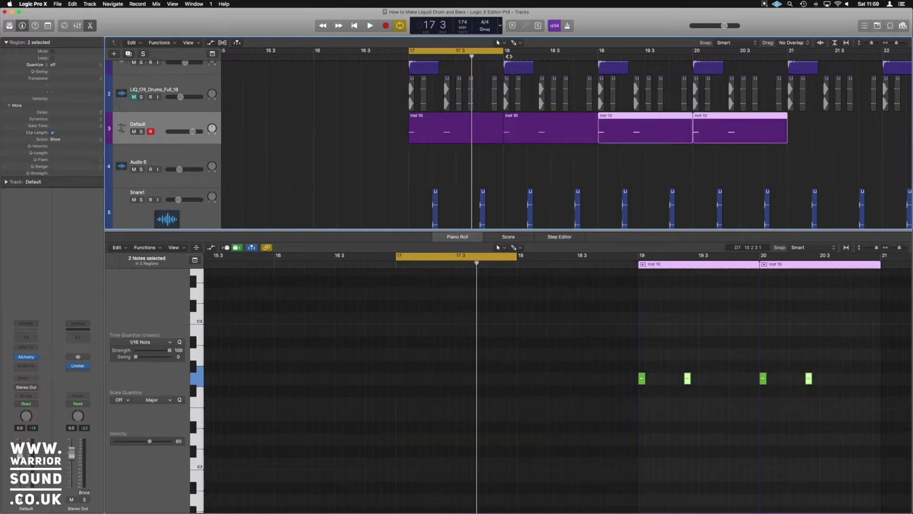
pyautogui.moveTo(502, 51); pyautogui.dragTo(786, 61)
pyautogui.press('space')
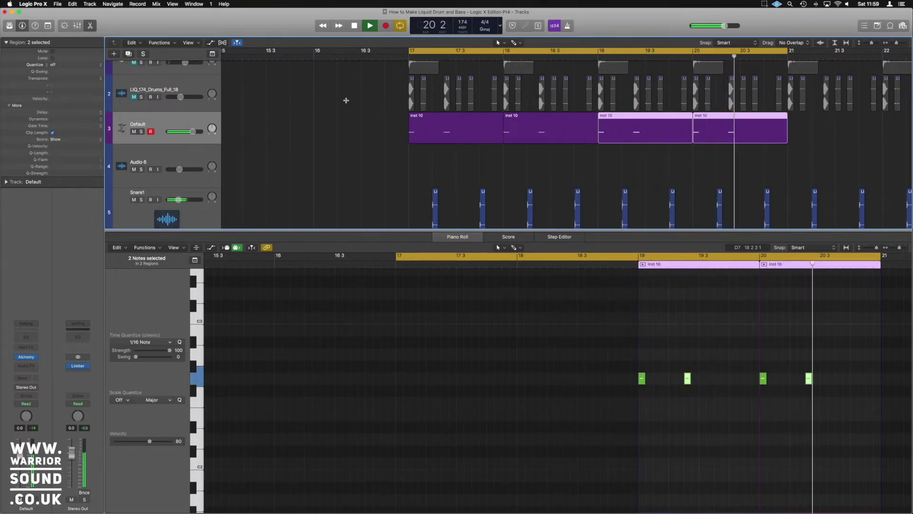
pyautogui.keyDown('ctrl'); pyautogui.keyDown('alt'); pyautogui.click(360, 122); pyautogui.keyUp('alt'); pyautogui.keyUp('ctrl')
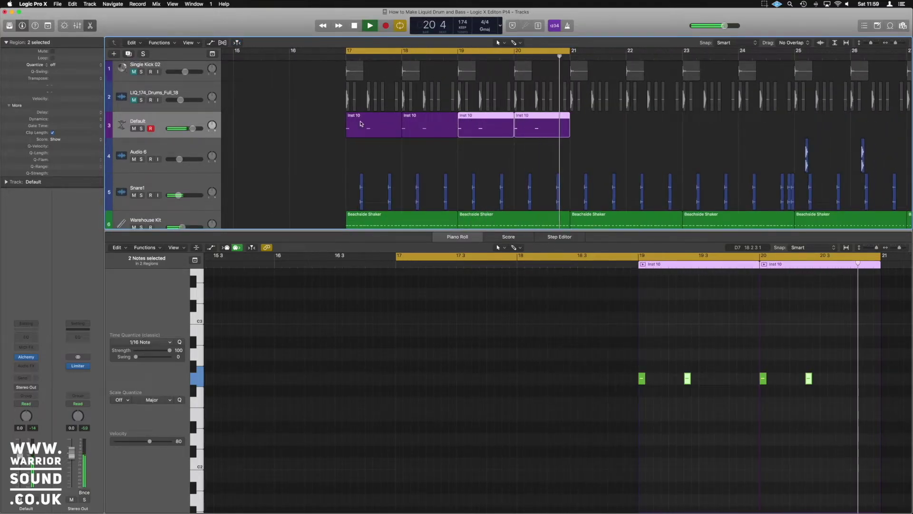
# Play and stop the looped section several times to audition the kick
pyautogui.press('space')
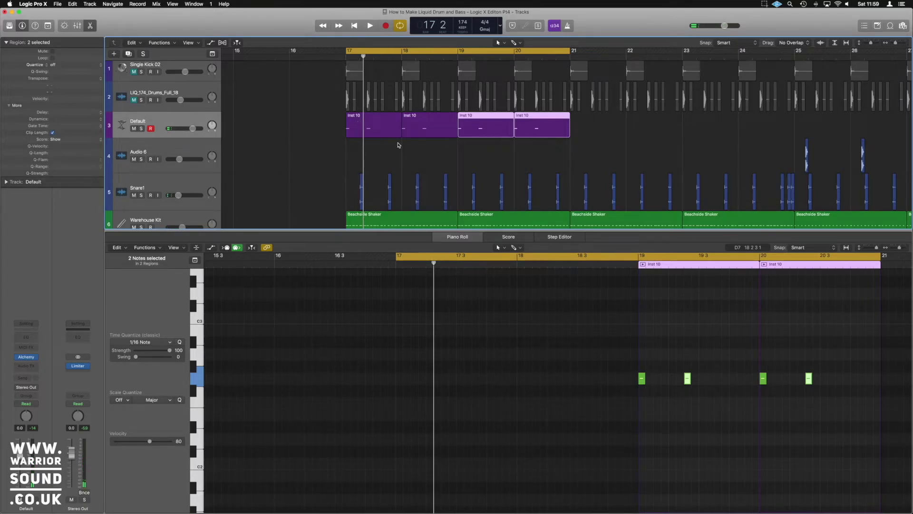
pyautogui.scroll(-5, 399, 145)
pyautogui.scroll(6, 398, 146)
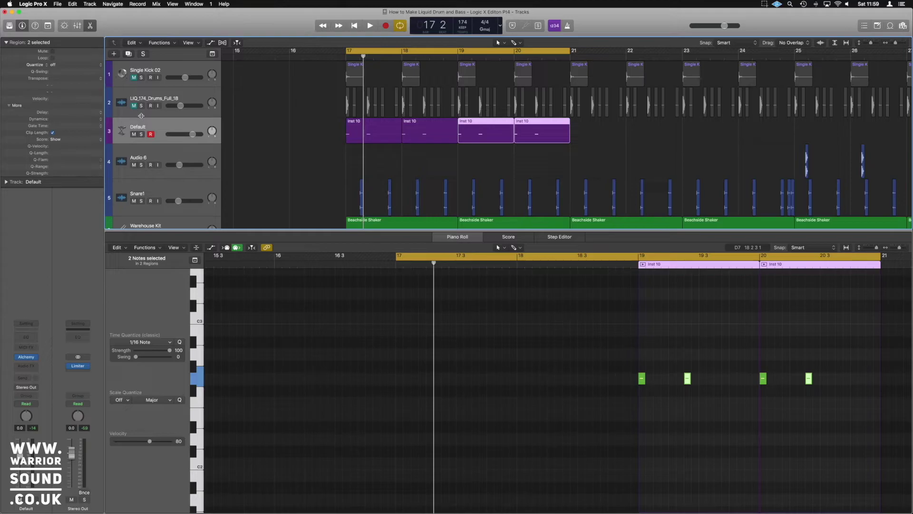
pyautogui.press('space')
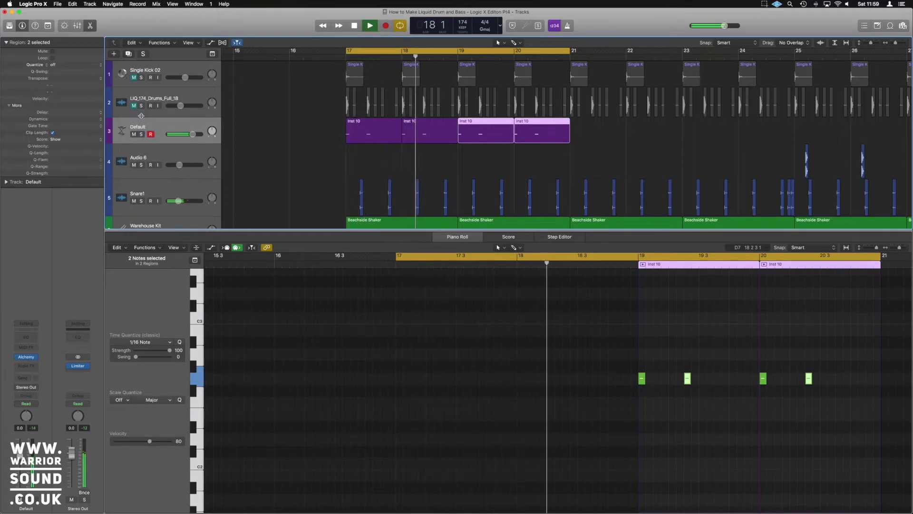
pyautogui.press('space')
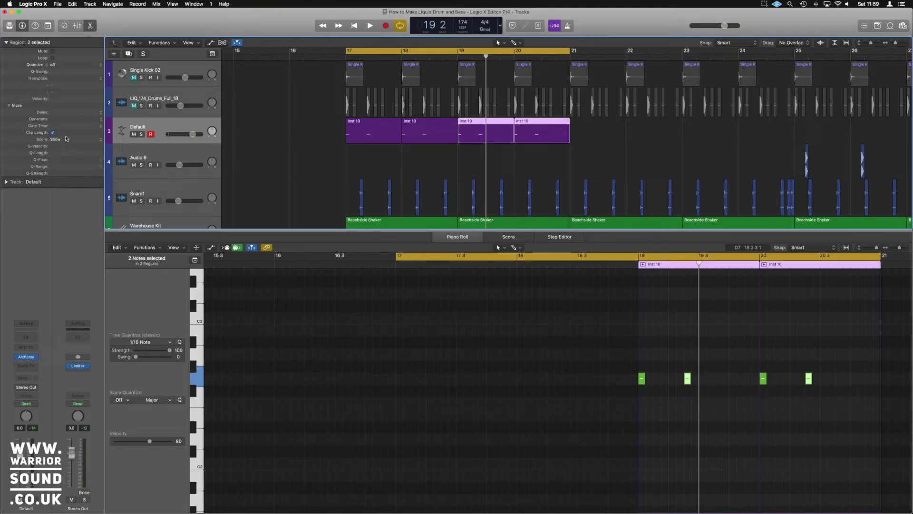
pyautogui.press('space')
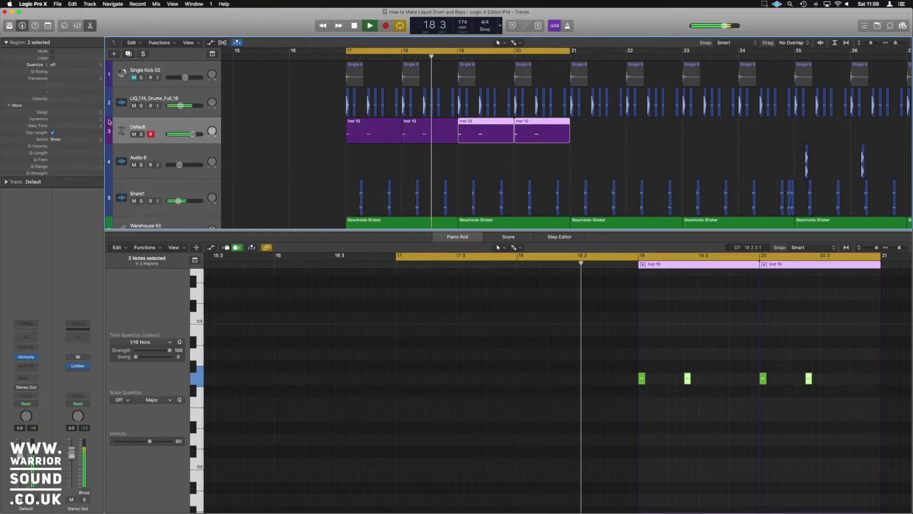
pyautogui.press('space')
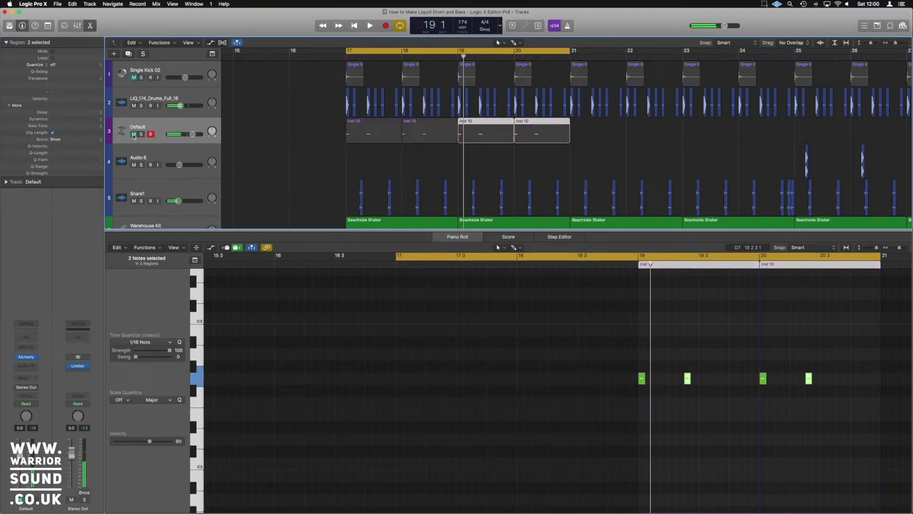
pyautogui.press('space')
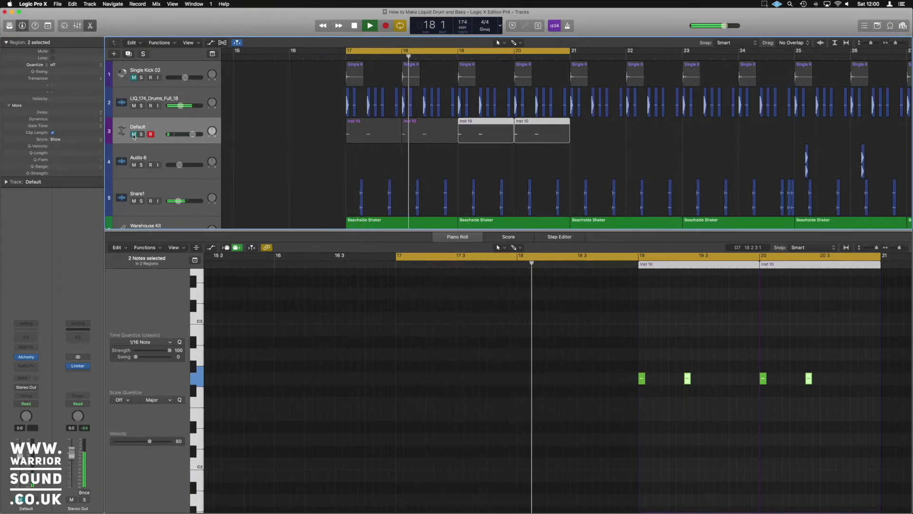
pyautogui.press('space')
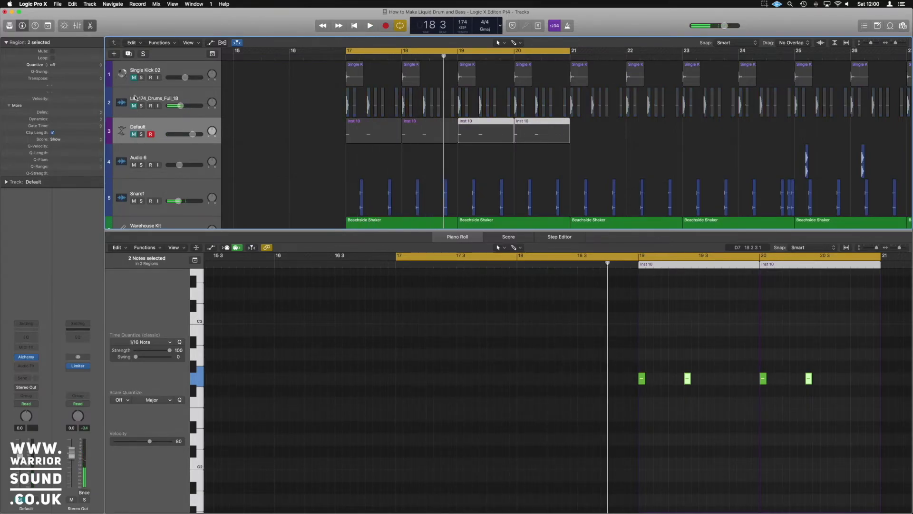
# Unmute the Default kick track, A/B its solo against the drum break, and reopen its Alchemy synth
pyautogui.click(134, 134)
pyautogui.click(141, 106)
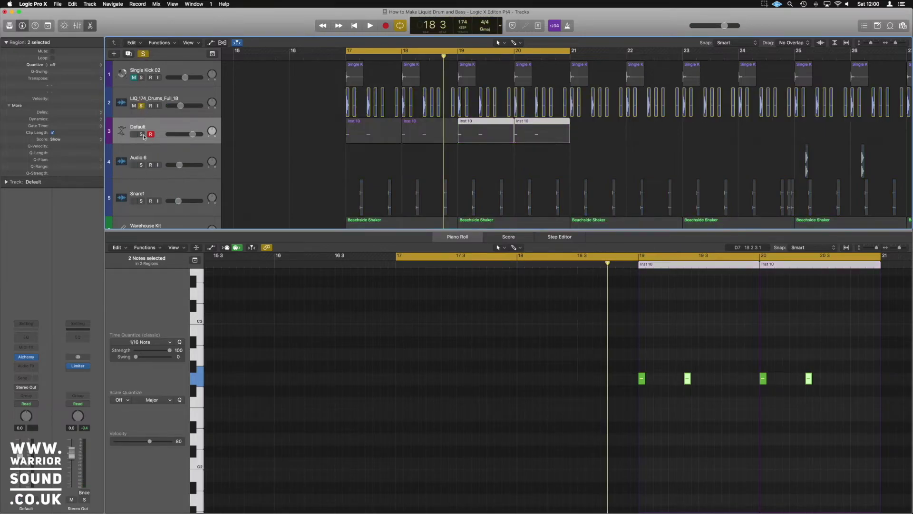
pyautogui.press('space')
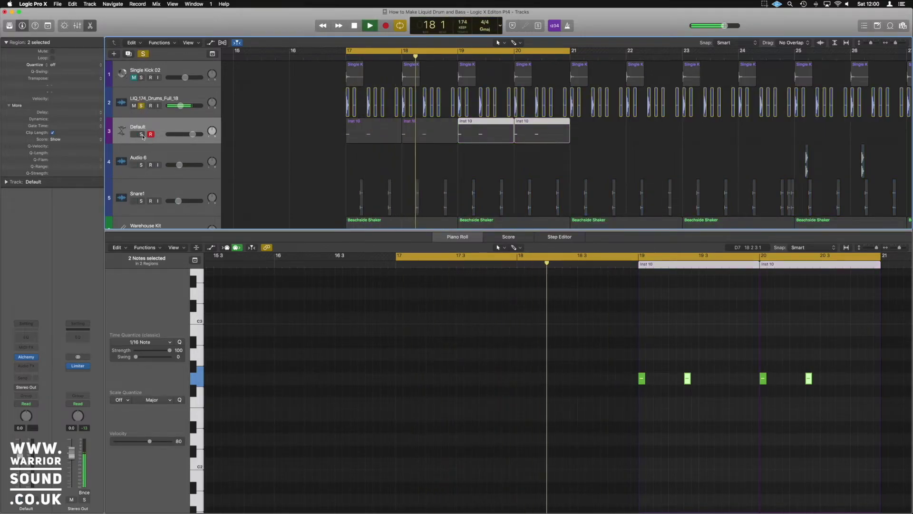
pyautogui.keyDown('alt'); pyautogui.click(141, 134); pyautogui.keyUp('alt')
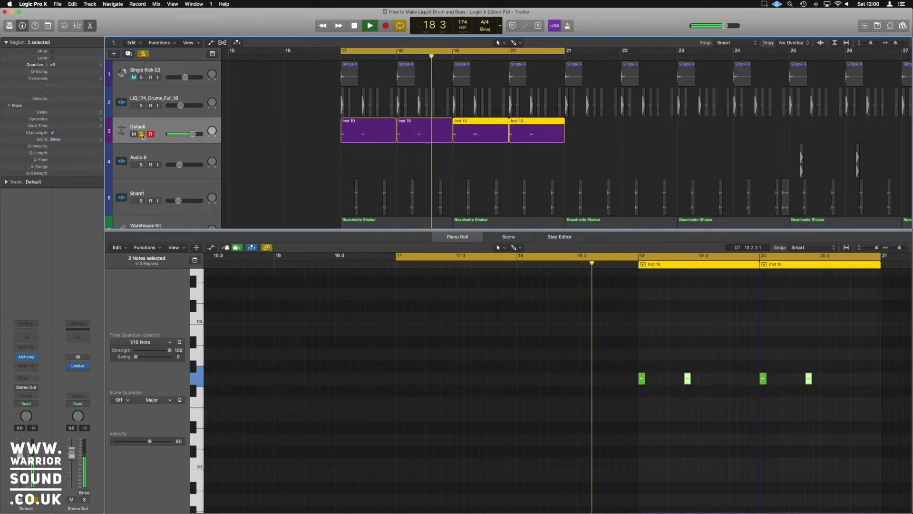
pyautogui.click(141, 134)
pyautogui.click(142, 134)
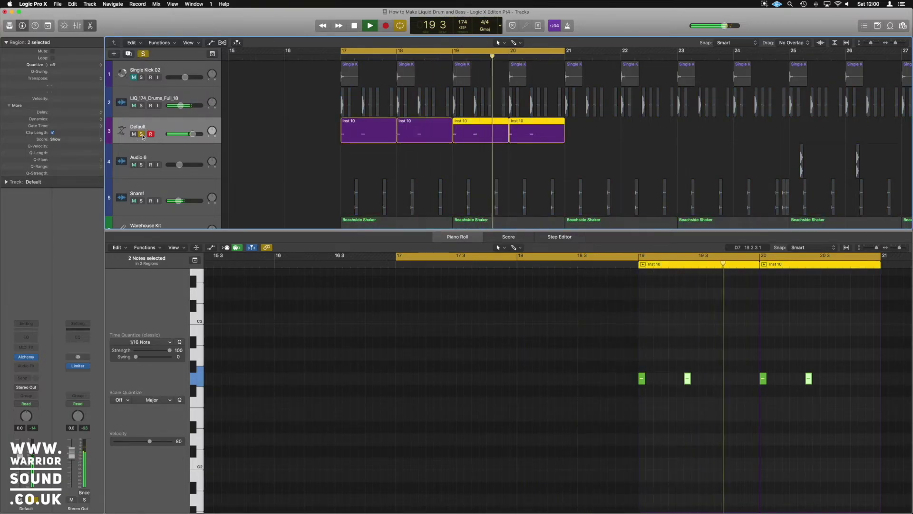
pyautogui.click(141, 106)
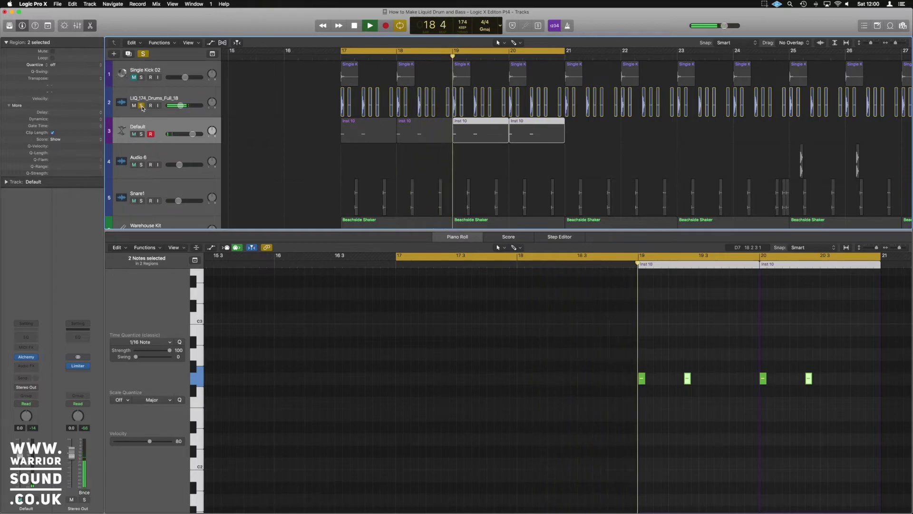
pyautogui.click(141, 135)
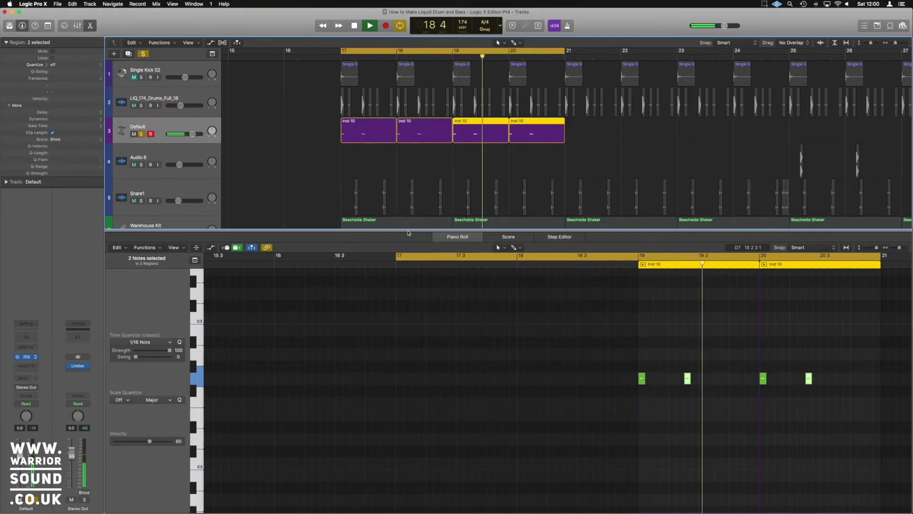
pyautogui.press('v')
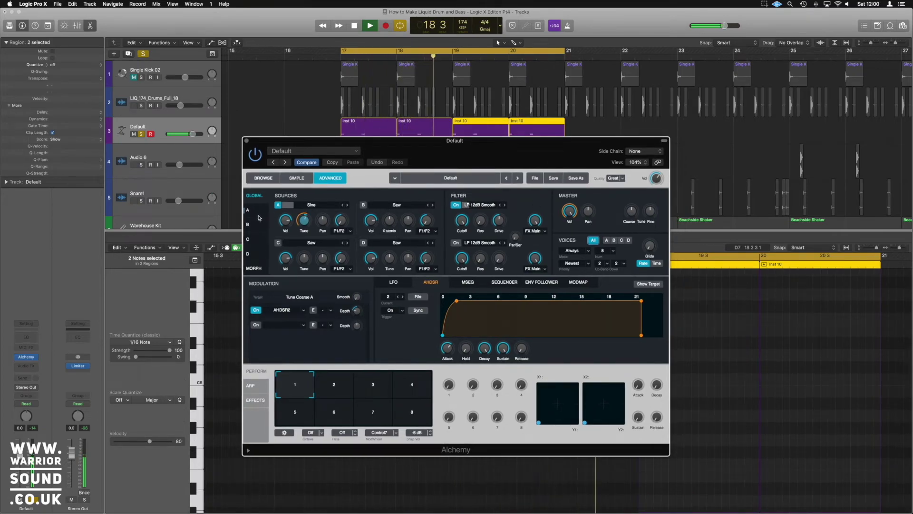
# Switch source B from its oscillator to the noise generator
pyautogui.click(248, 224)
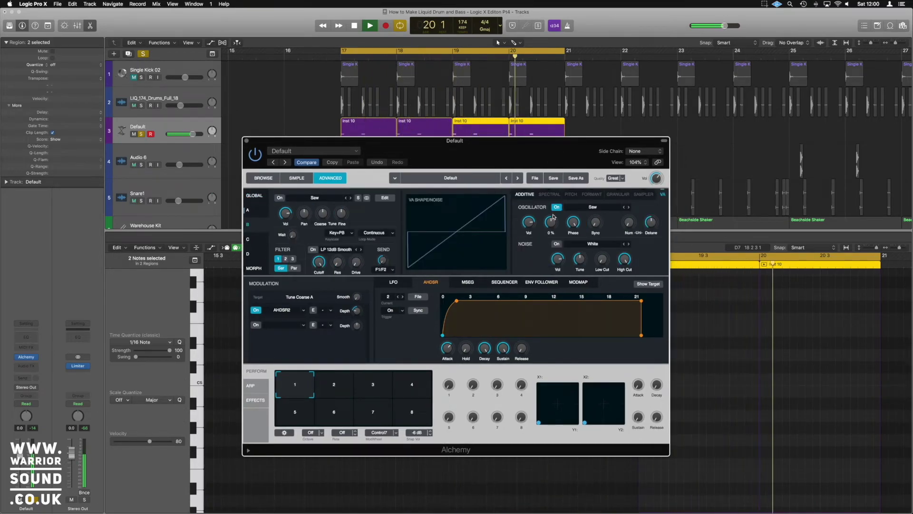
pyautogui.click(557, 207)
pyautogui.click(557, 243)
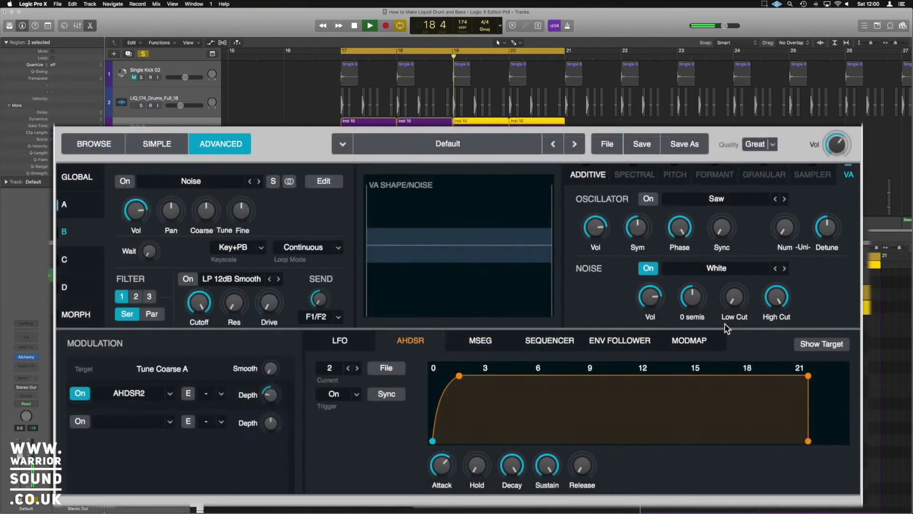
pyautogui.moveTo(736, 310)
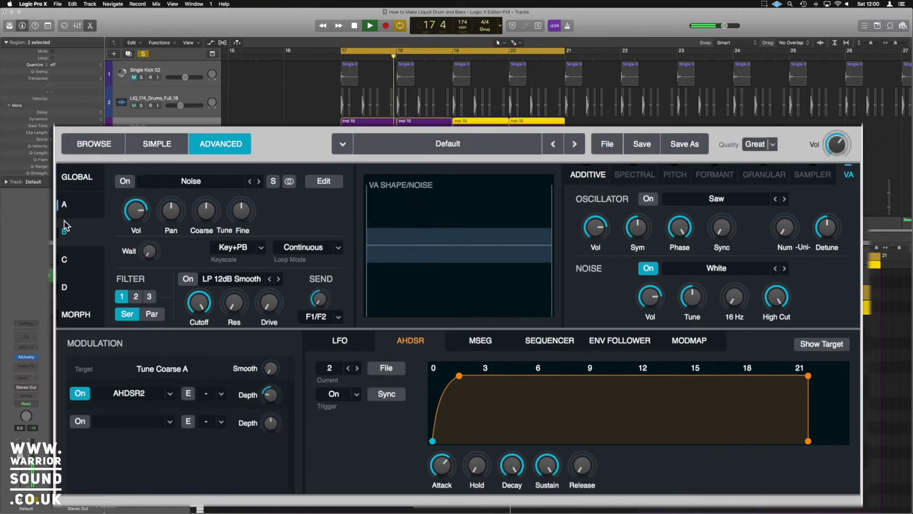
# Enable source B in the sources overview and return to its settings
pyautogui.click(83, 210)
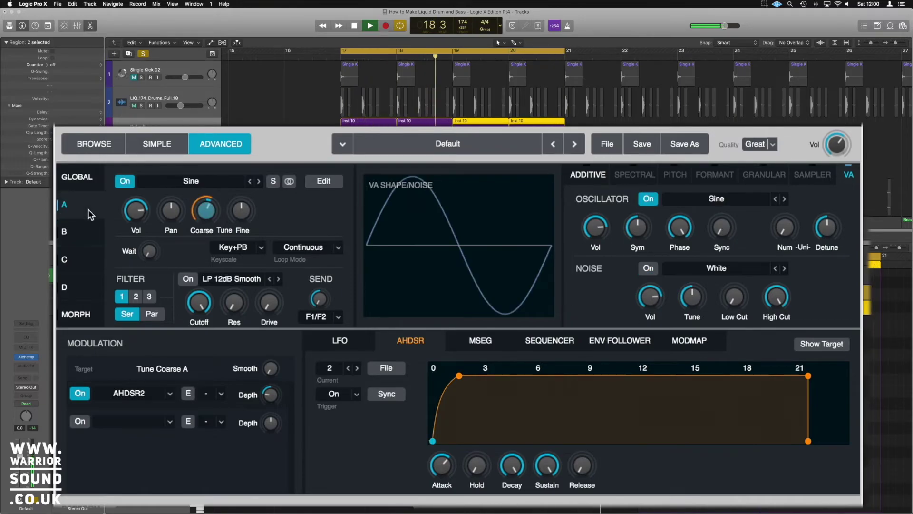
pyautogui.click(77, 177)
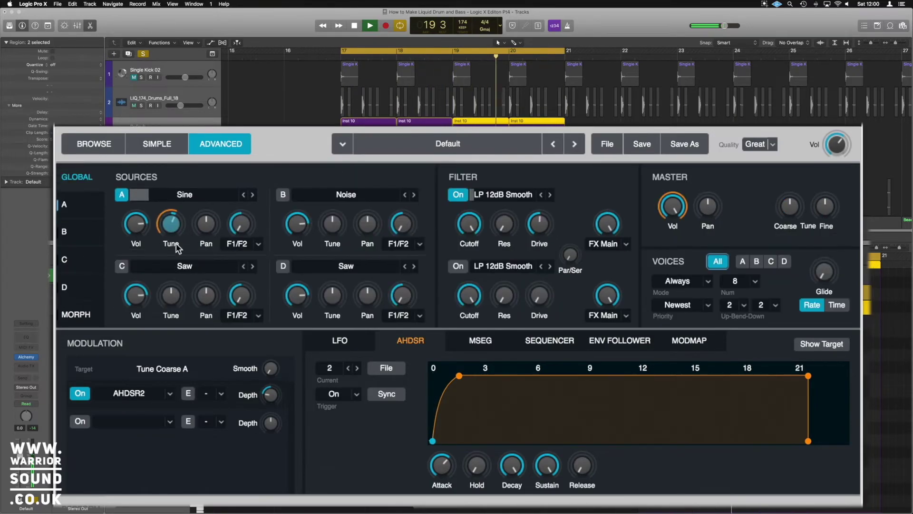
pyautogui.click(283, 195)
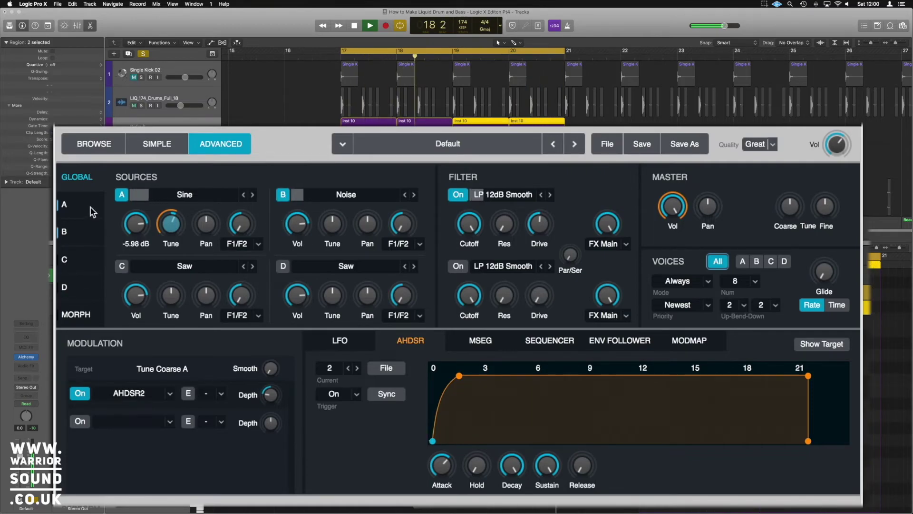
pyautogui.click(83, 234)
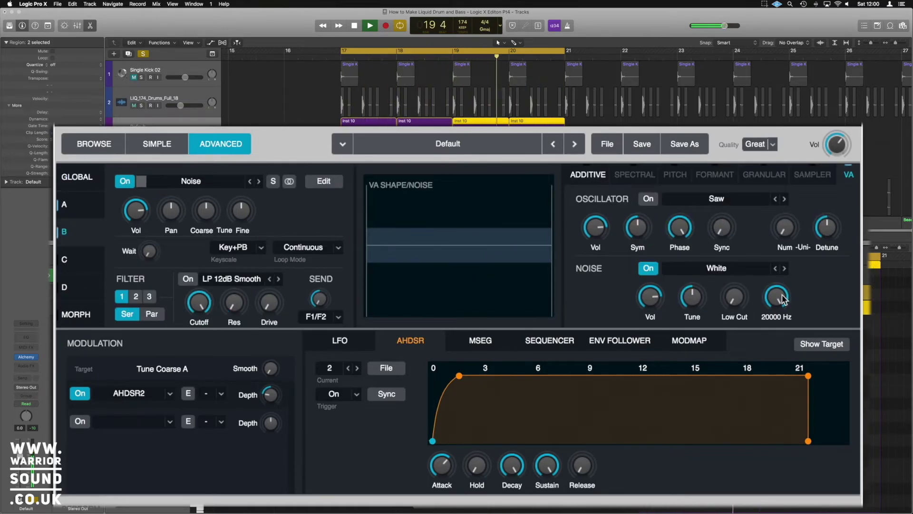
# Set source B's noise type to Pink and pull its high cut well down
pyautogui.click(732, 269)
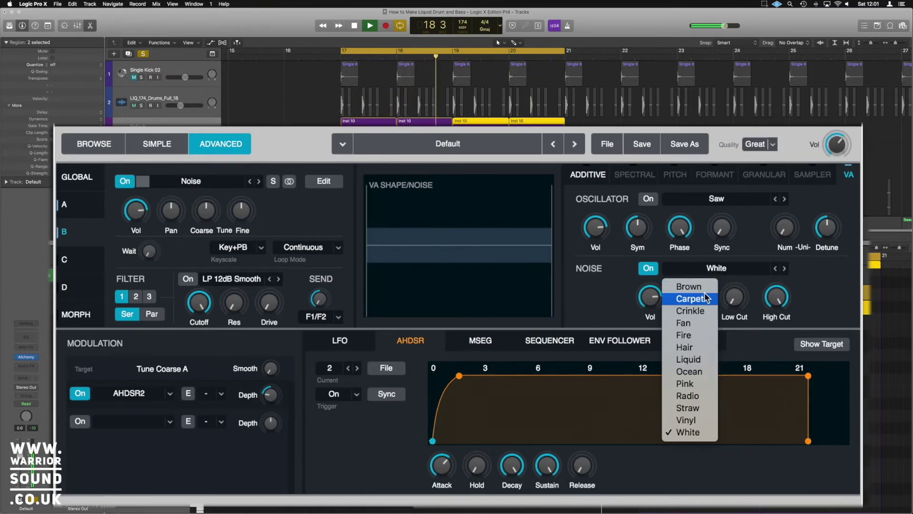
pyautogui.click(702, 381)
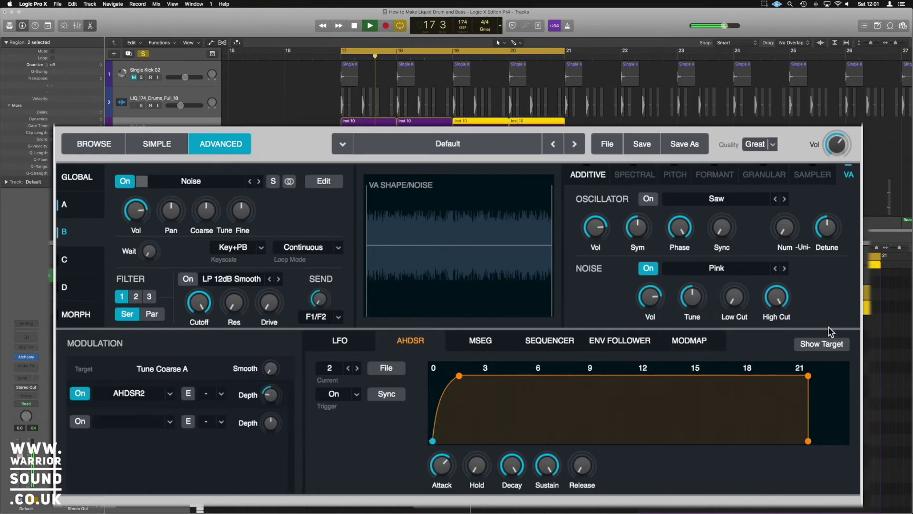
pyautogui.moveTo(774, 300); pyautogui.dragTo(780, 373)
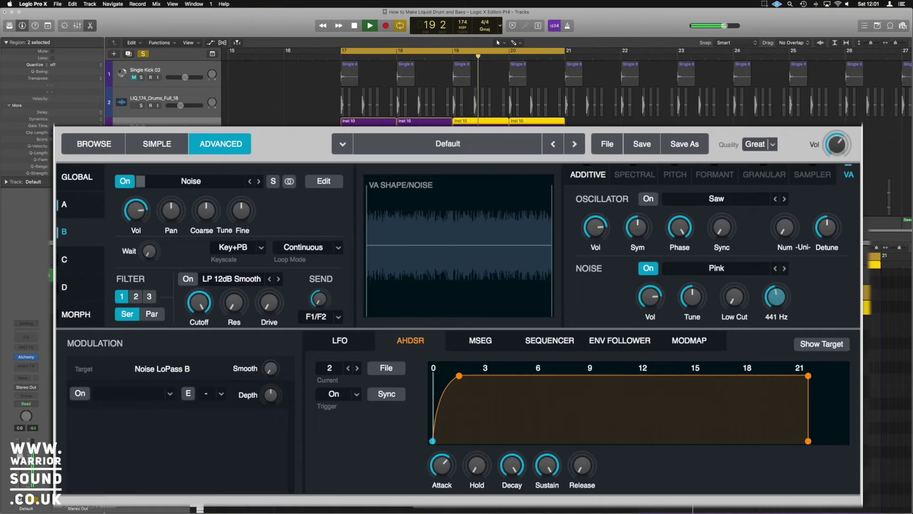
# A/B the drum break solo against the kick solo
pyautogui.click(141, 105)
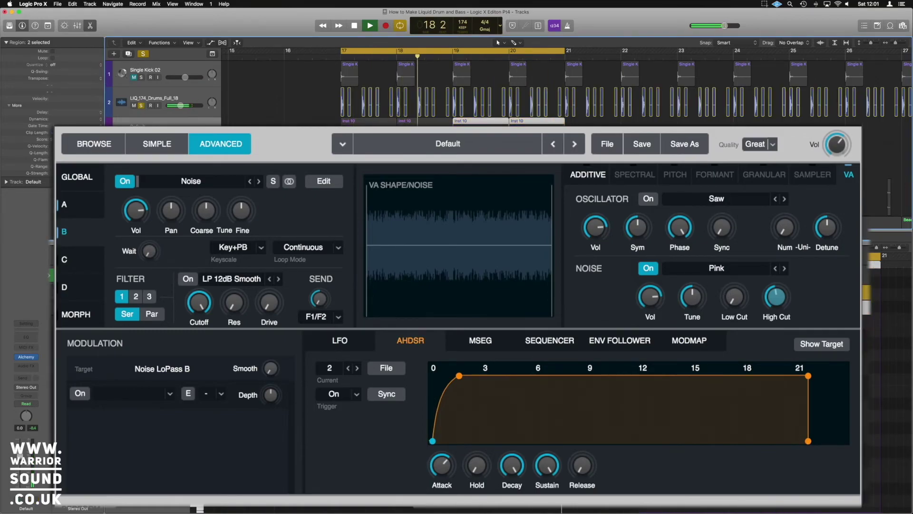
pyautogui.press('s')
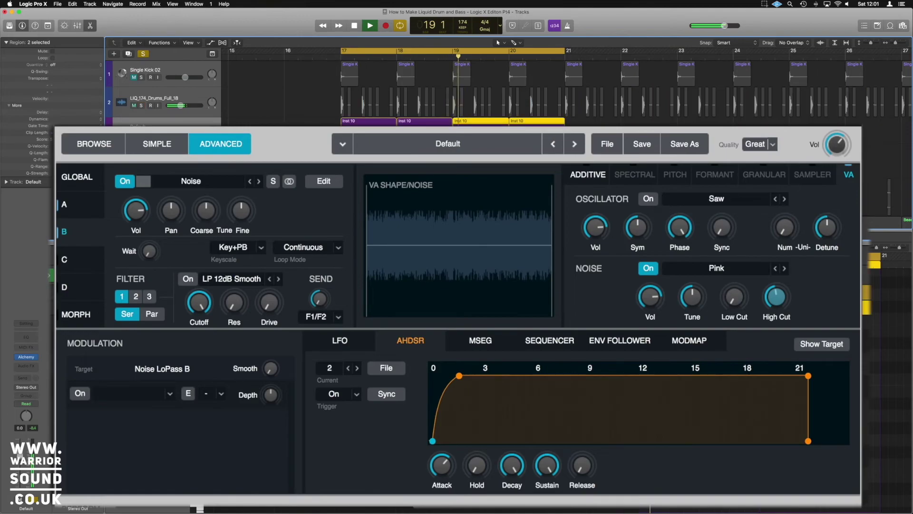
pyautogui.click(142, 106)
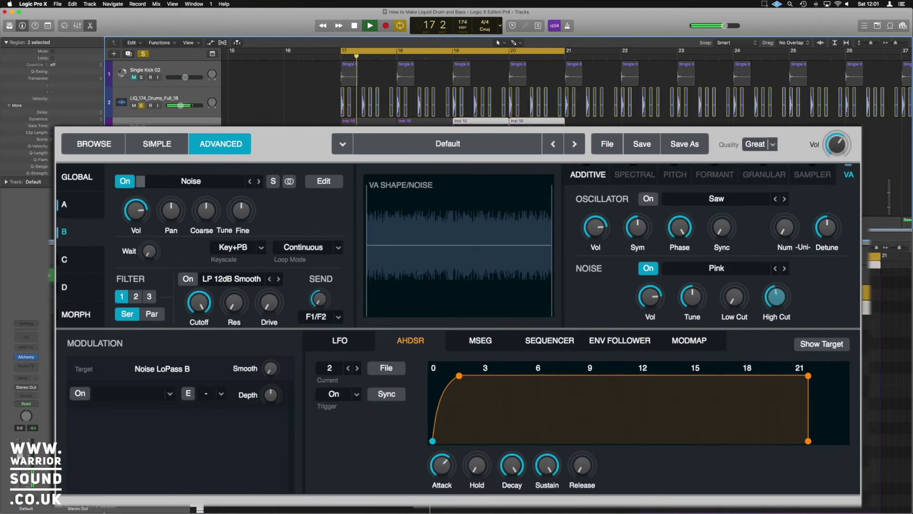
pyautogui.press('s')
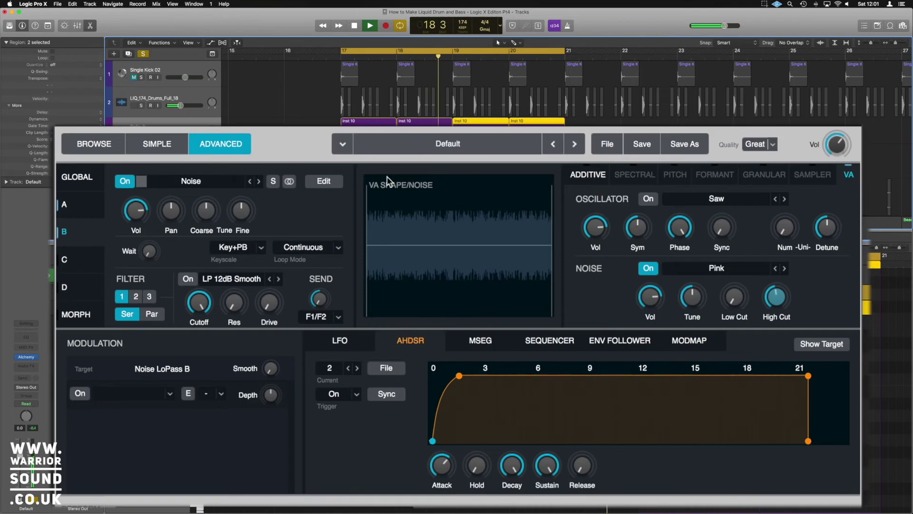
# Nudge the noise high cut back up and lower the noise volume to -18.1 dB
pyautogui.moveTo(777, 306)
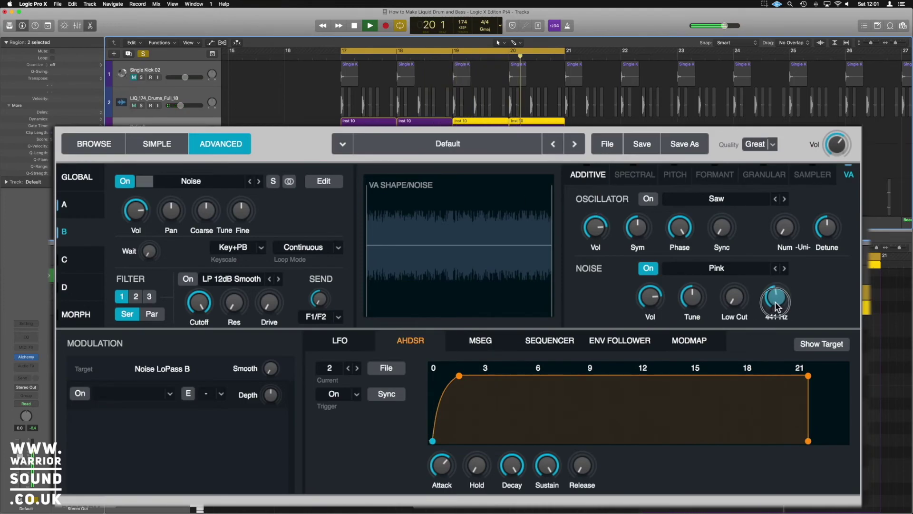
pyautogui.moveTo(776, 302); pyautogui.dragTo(776, 274)
pyautogui.moveTo(659, 303)
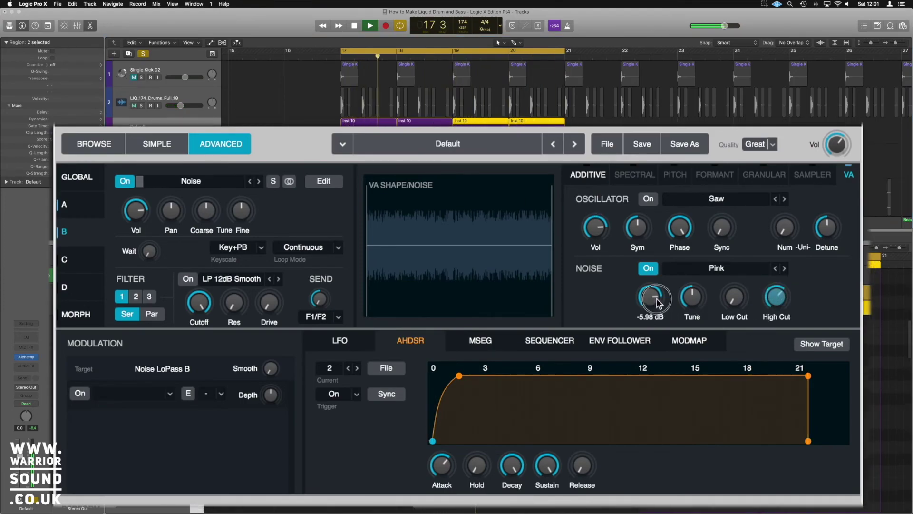
pyautogui.moveTo(658, 303); pyautogui.dragTo(672, 368)
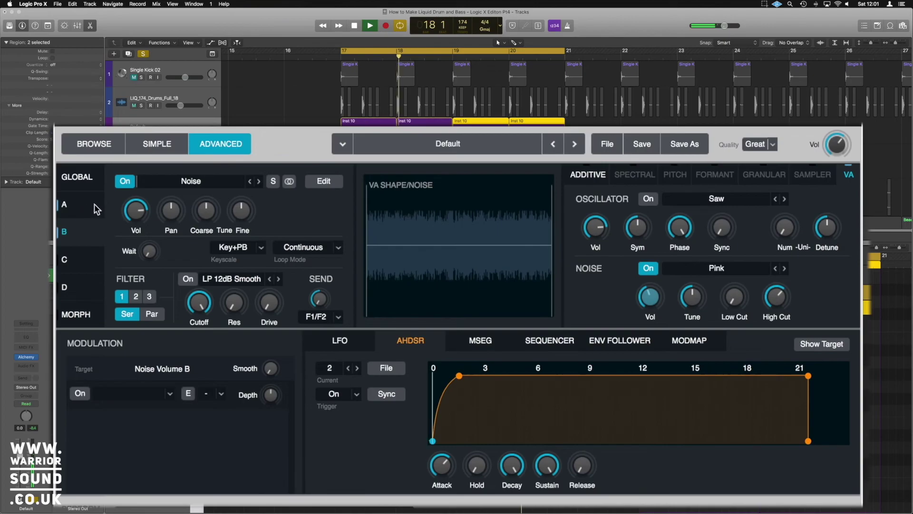
# Toggle source B off and back on from the sources overview to compare
pyautogui.click(83, 206)
pyautogui.click(76, 177)
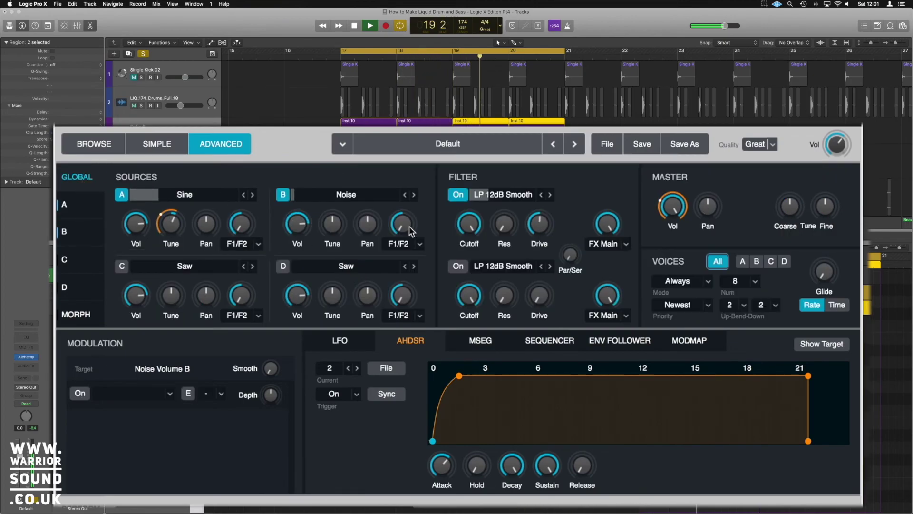
pyautogui.click(284, 195)
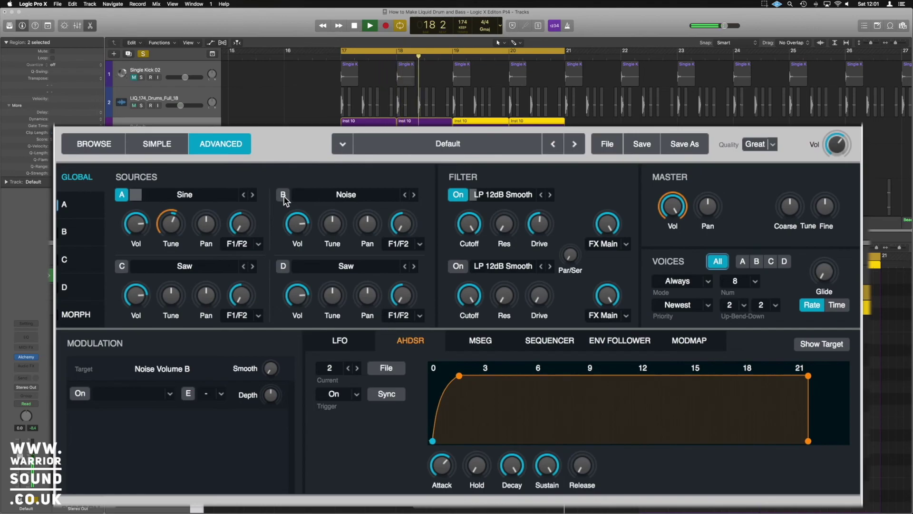
pyautogui.click(284, 195)
# Lower source B's volume to about -9.4 dB, select the drum break track, and close Alchemy
pyautogui.moveTo(296, 226); pyautogui.dragTo(298, 244)
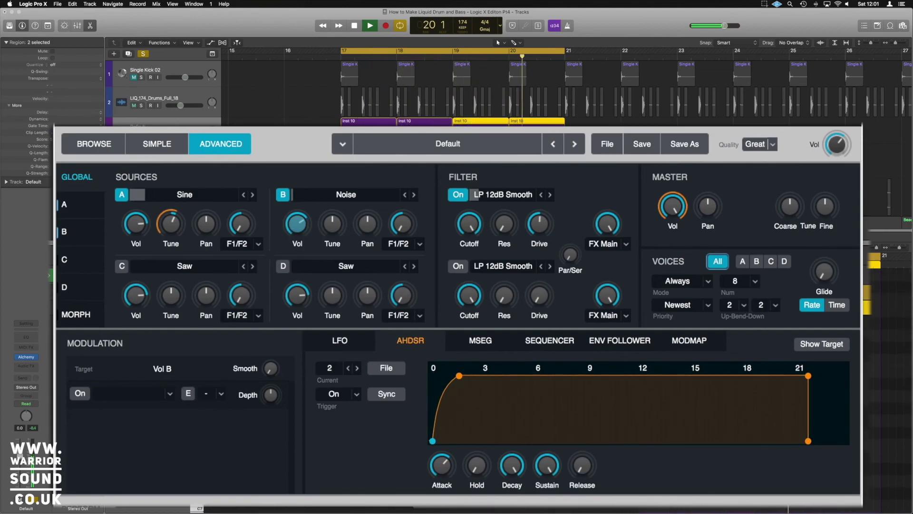
pyautogui.click(135, 107)
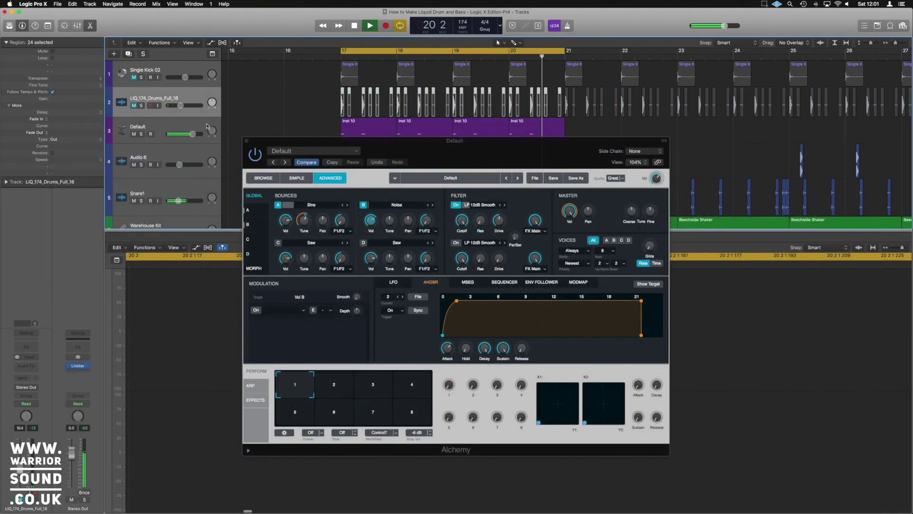
pyautogui.click(246, 143)
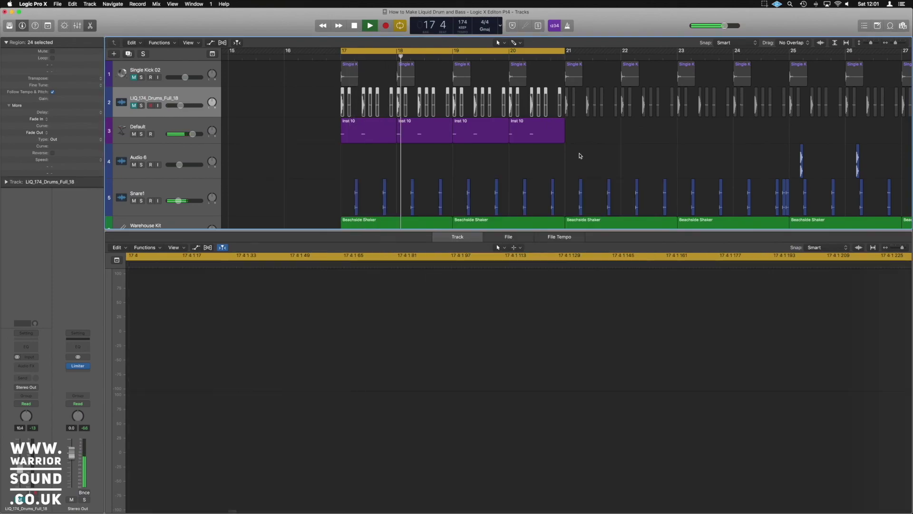